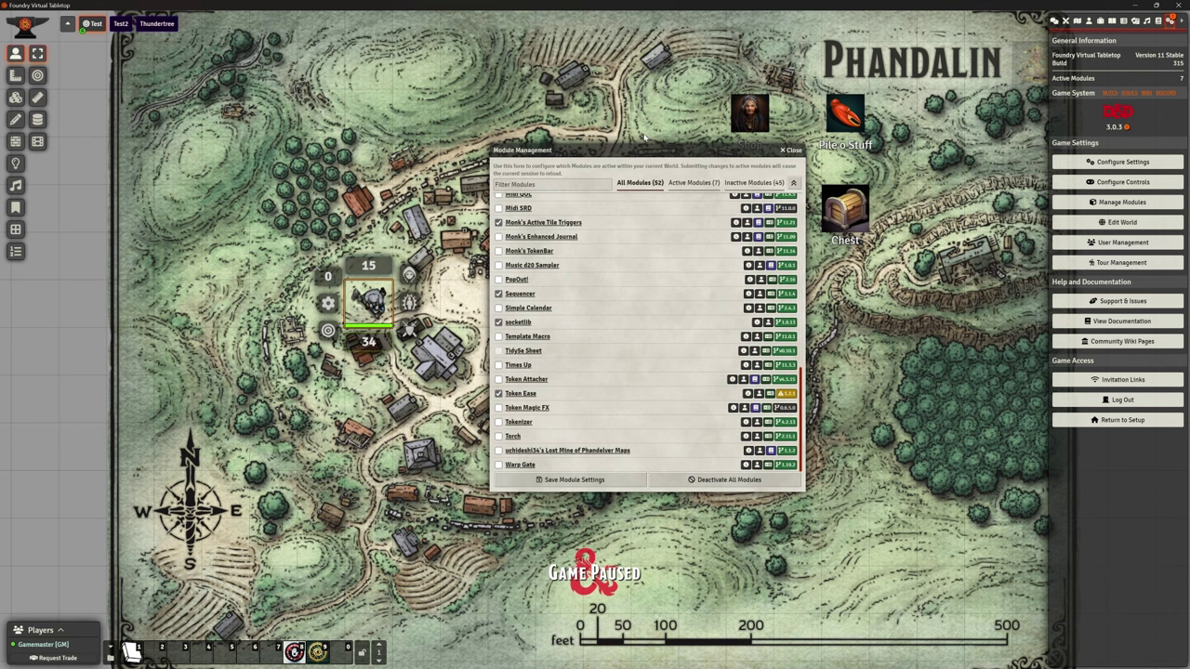
- Enable the Token Ease module, save the module settings and reload the world
{"action": "left_click", "coordinate": [688, 183]}
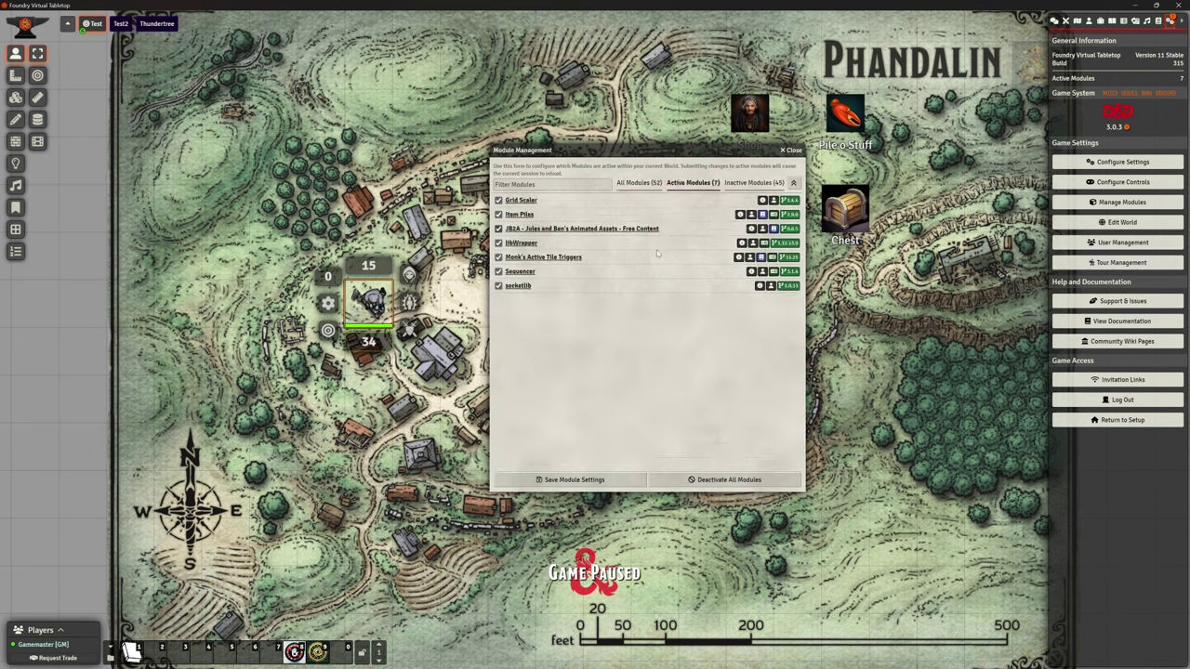
{"action": "left_click", "coordinate": [638, 182]}
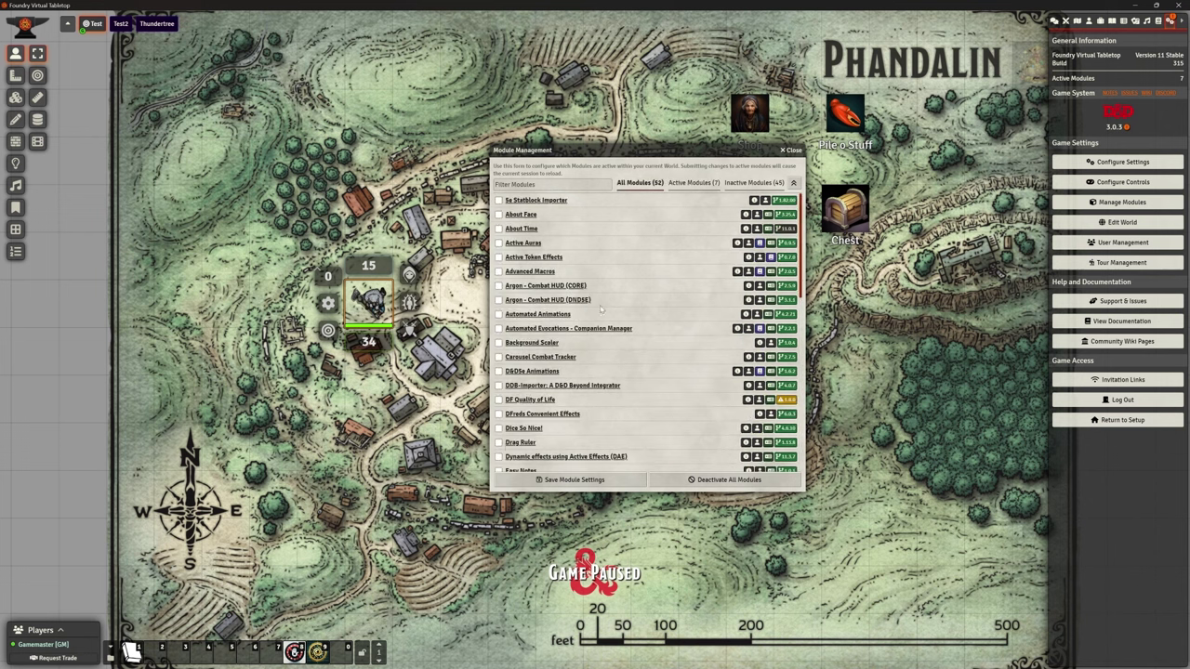
{"action": "scroll", "coordinate": [521, 460], "scroll_direction": "down", "scroll_amount": 5}
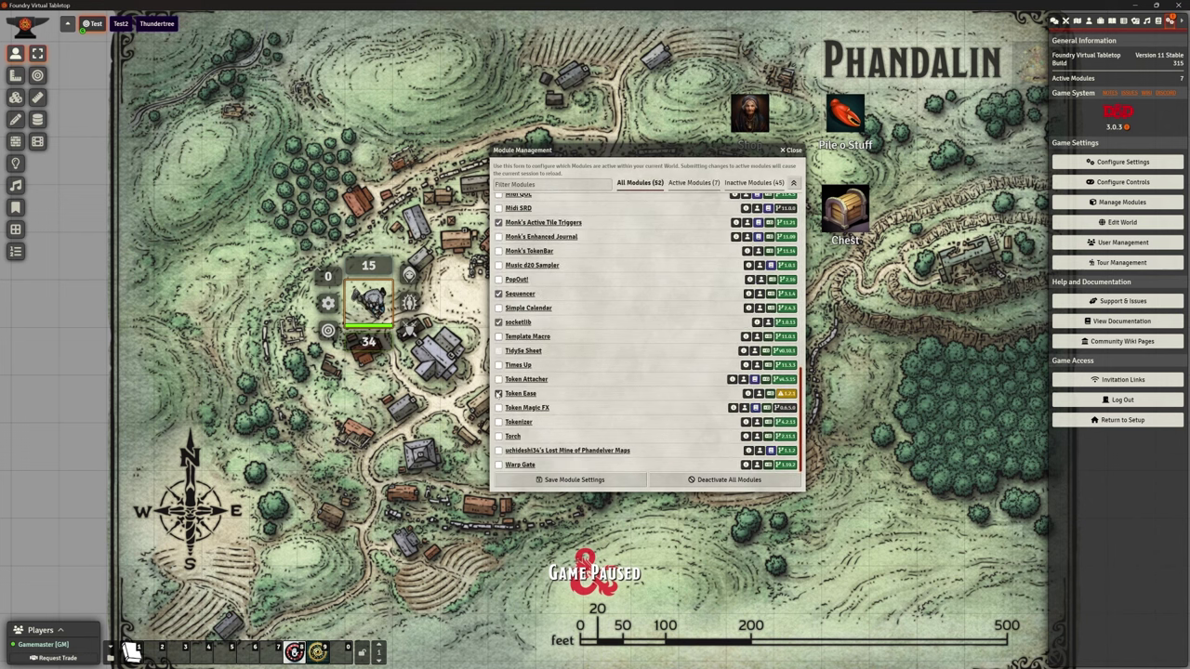
{"action": "left_click", "coordinate": [546, 479]}
{"action": "left_click", "coordinate": [547, 362]}
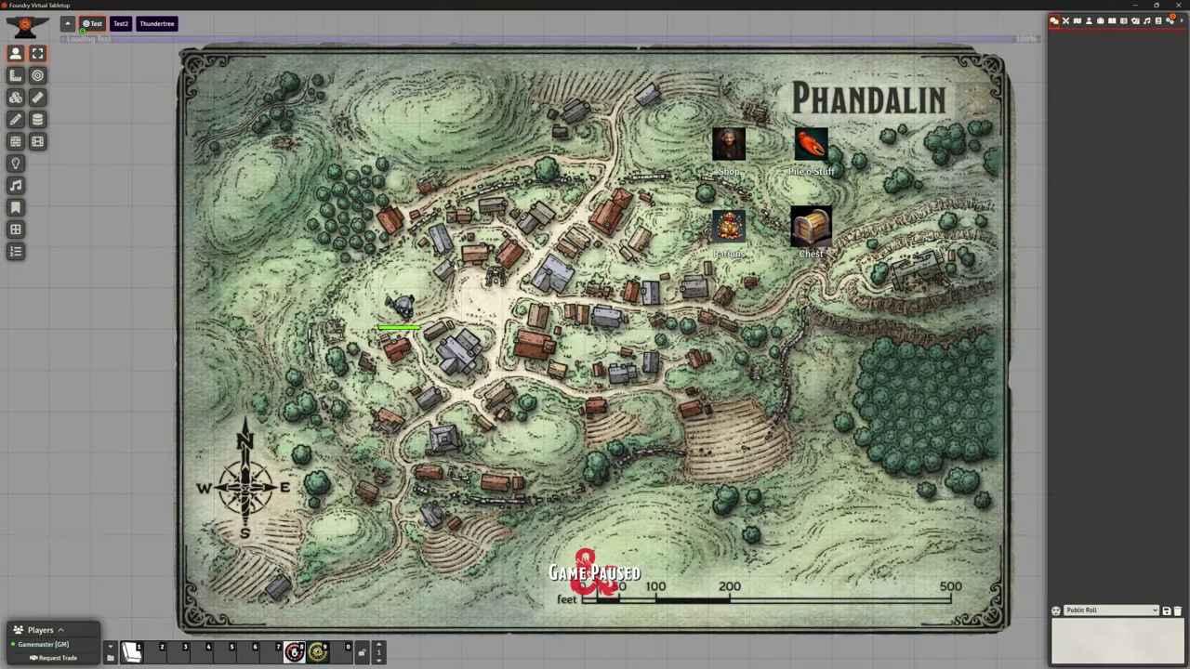
- Review the list of active modules in the module manager and close it
{"action": "left_click", "coordinate": [1170, 20]}
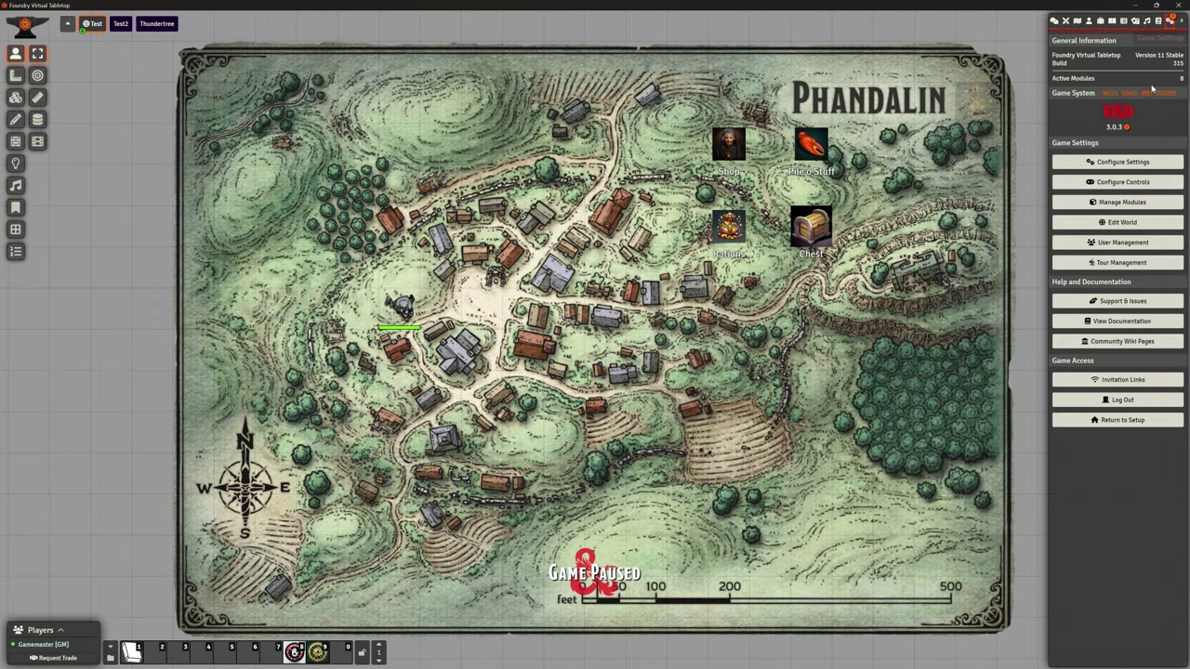
{"action": "left_click", "coordinate": [1111, 203]}
{"action": "left_click", "coordinate": [639, 207]}
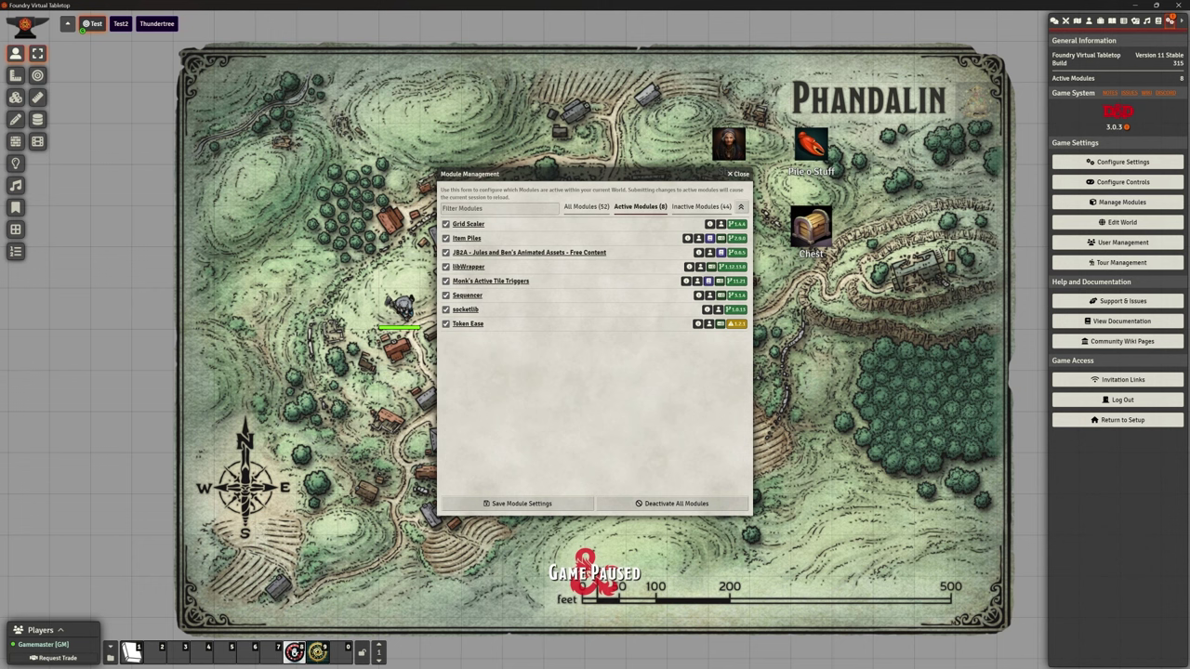
{"action": "left_click", "coordinate": [740, 174]}
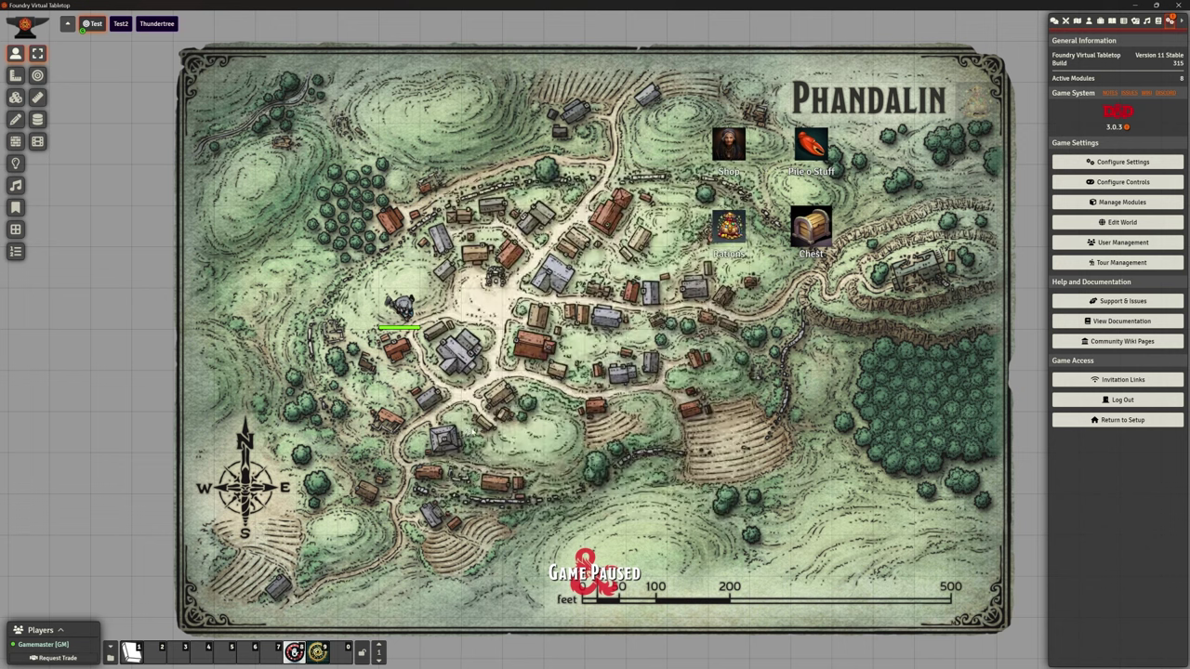
- Move the character token to the map's west side, and across to the eastern forest to observe its movement animation
{"action": "left_click_drag", "start_coordinate": [399, 316], "coordinate": [393, 320]}
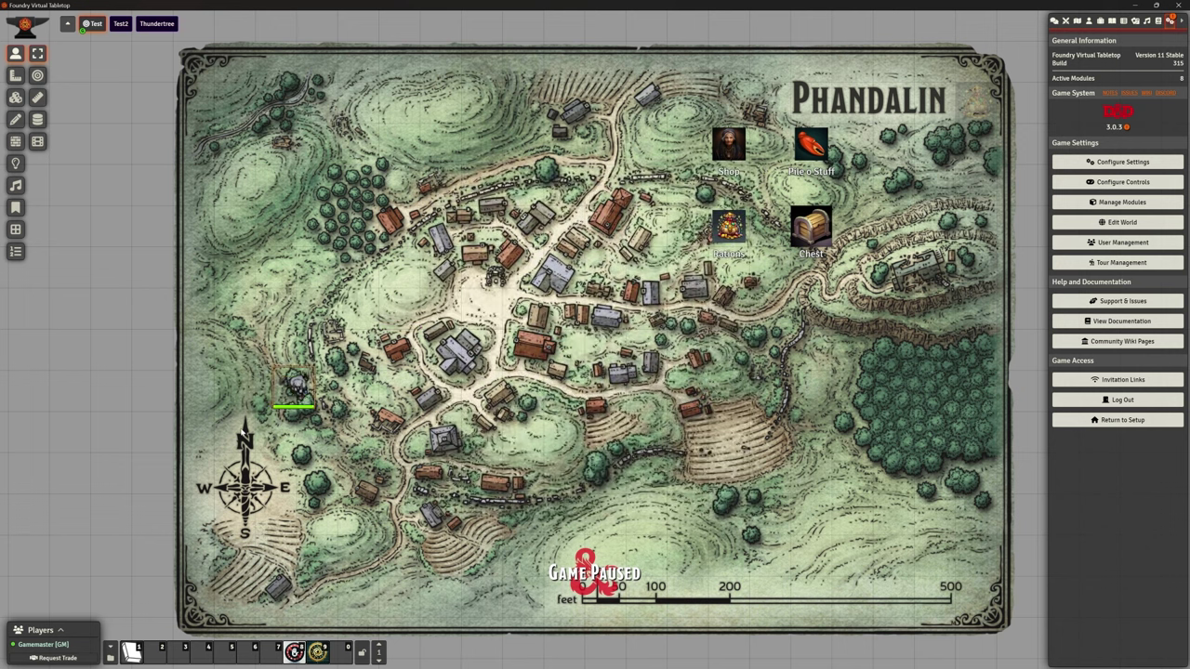
{"action": "scroll", "coordinate": [467, 442], "scroll_direction": "up", "scroll_amount": 3}
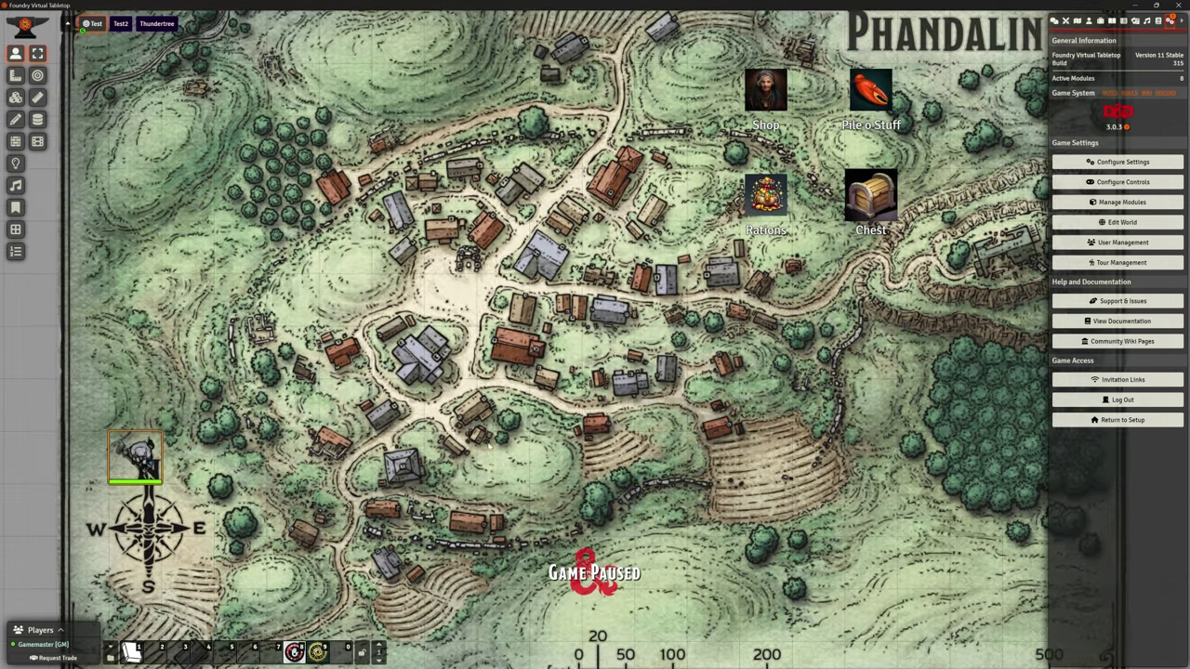
{"action": "left_click_drag", "start_coordinate": [489, 444], "coordinate": [441, 401]}
{"action": "scroll", "coordinate": [56, 407], "scroll_direction": "up", "scroll_amount": 1}
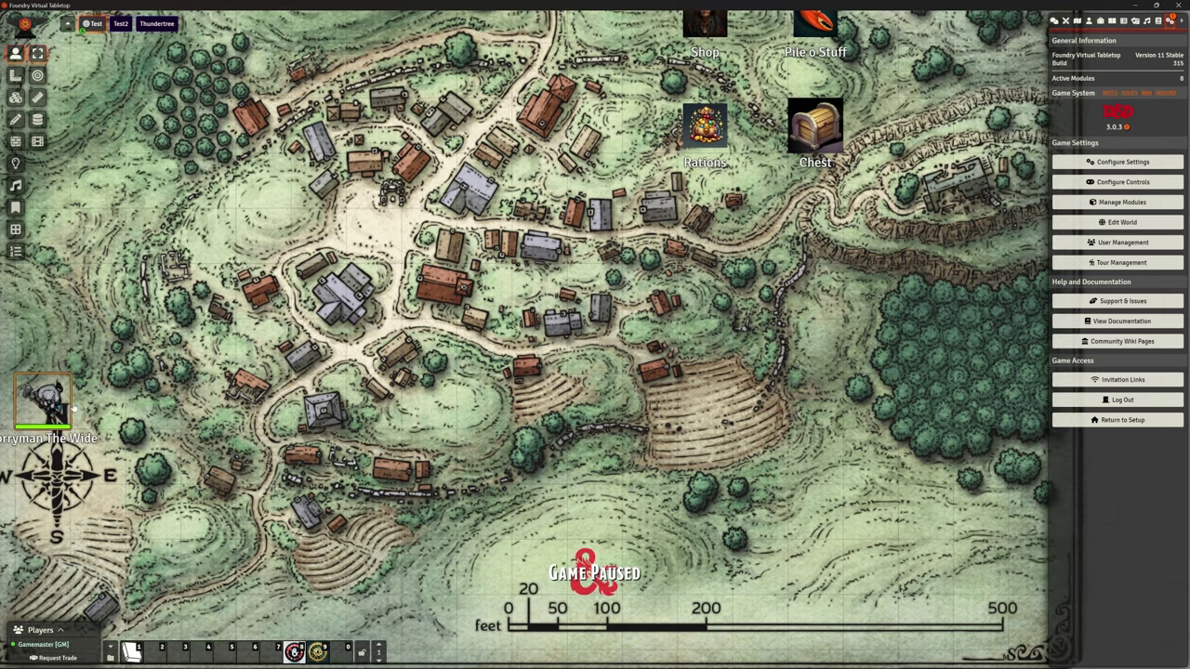
{"action": "left_click_drag", "start_coordinate": [54, 405], "coordinate": [946, 404]}
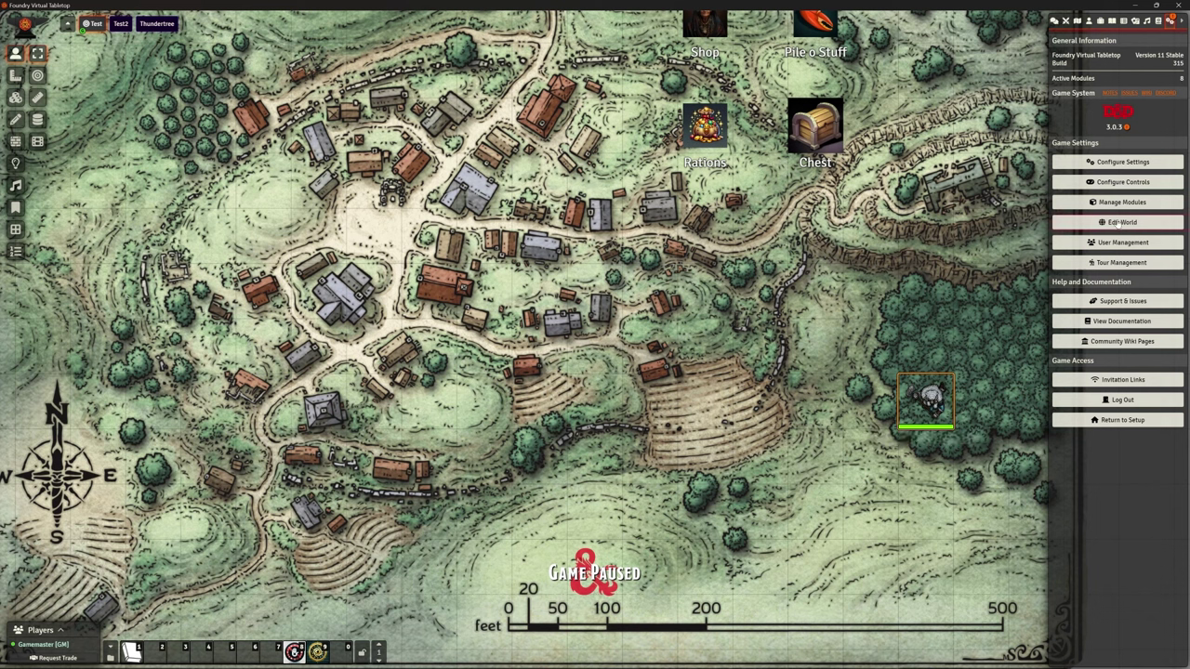
- Set the Token Ease Token Movement Speed to 6 spaces per second and save the changes
{"action": "left_click", "coordinate": [1109, 166]}
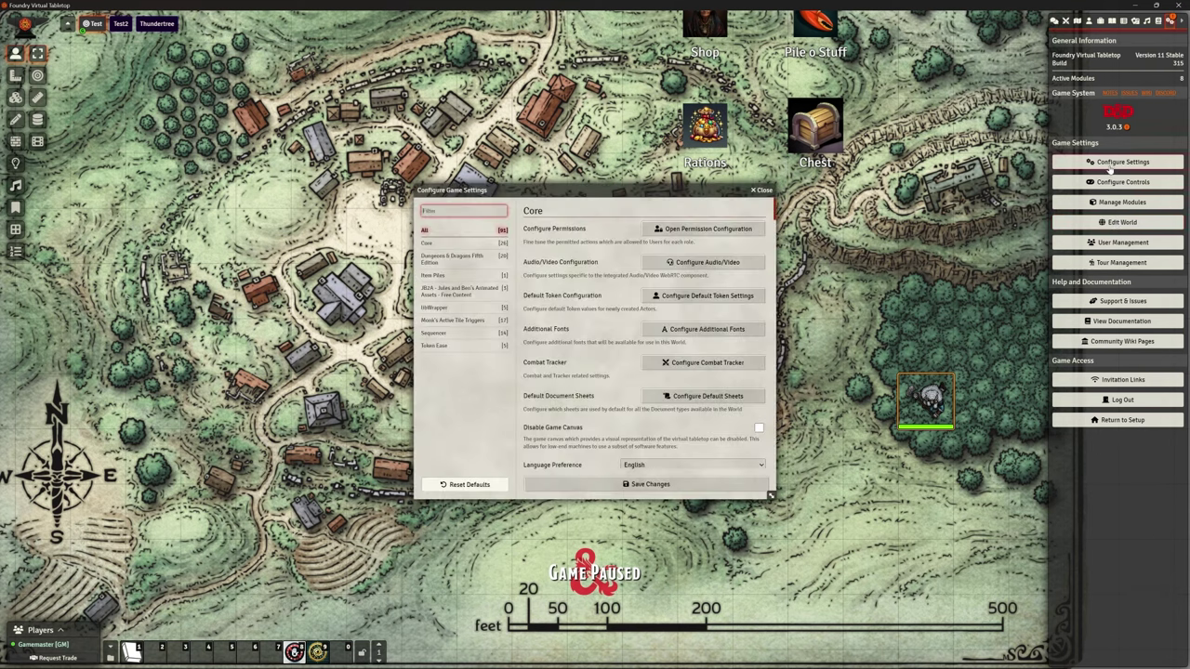
{"action": "left_click", "coordinate": [434, 346]}
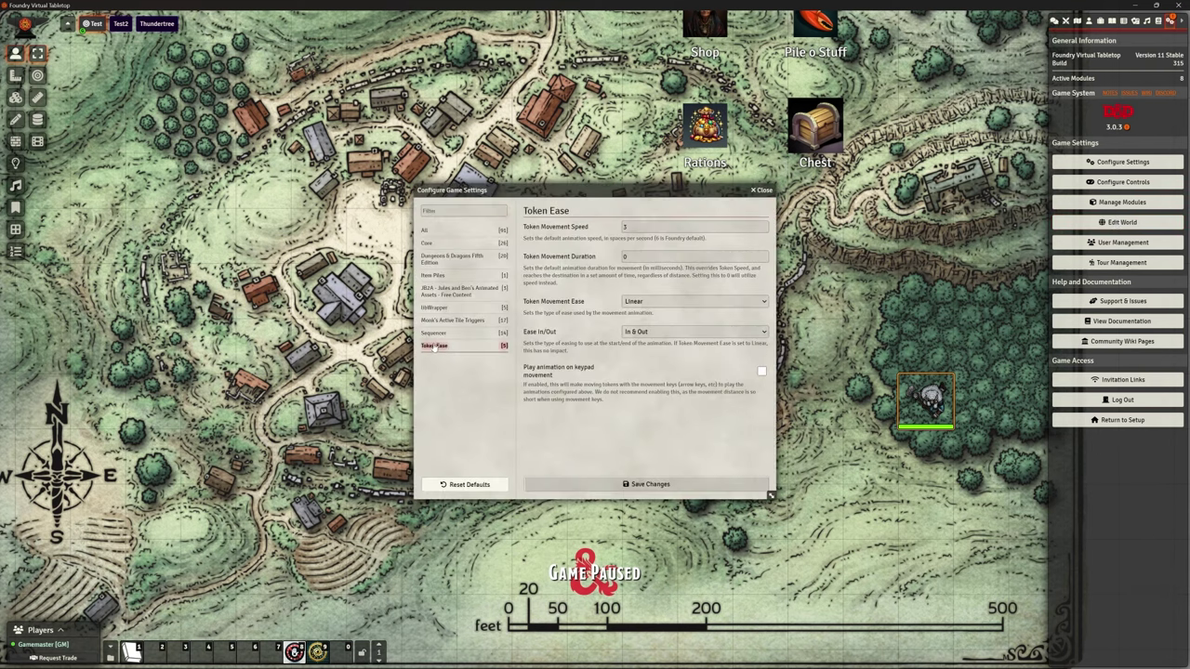
{"action": "left_click_drag", "start_coordinate": [621, 189], "coordinate": [612, 126]}
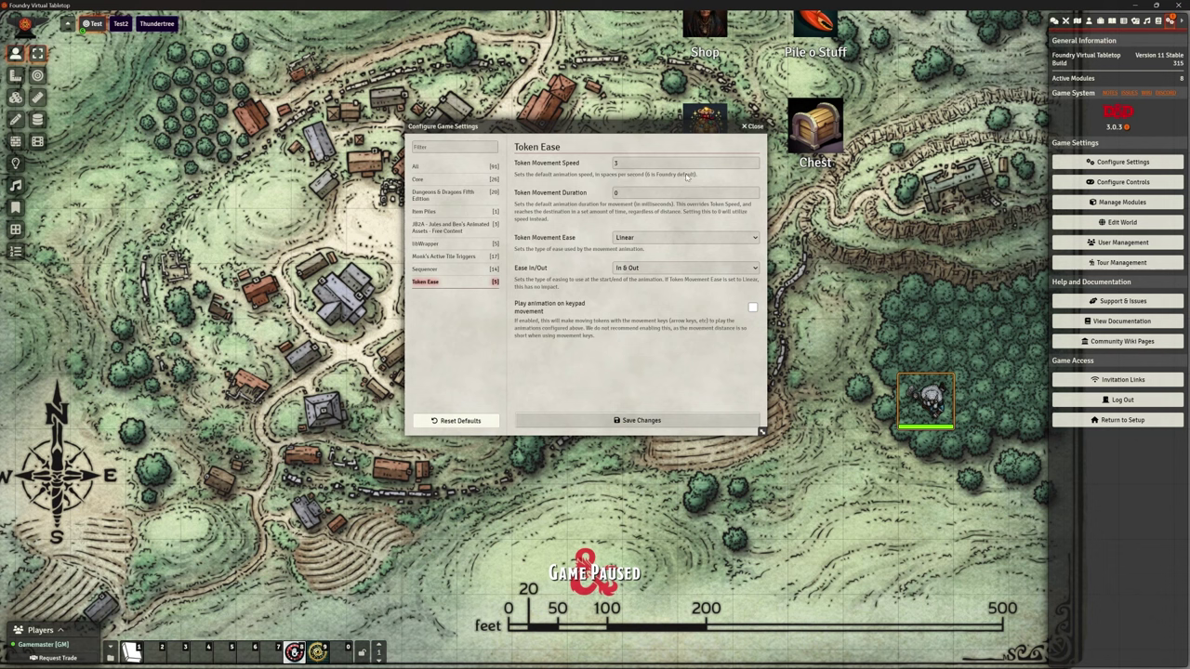
{"action": "left_click", "coordinate": [600, 165]}
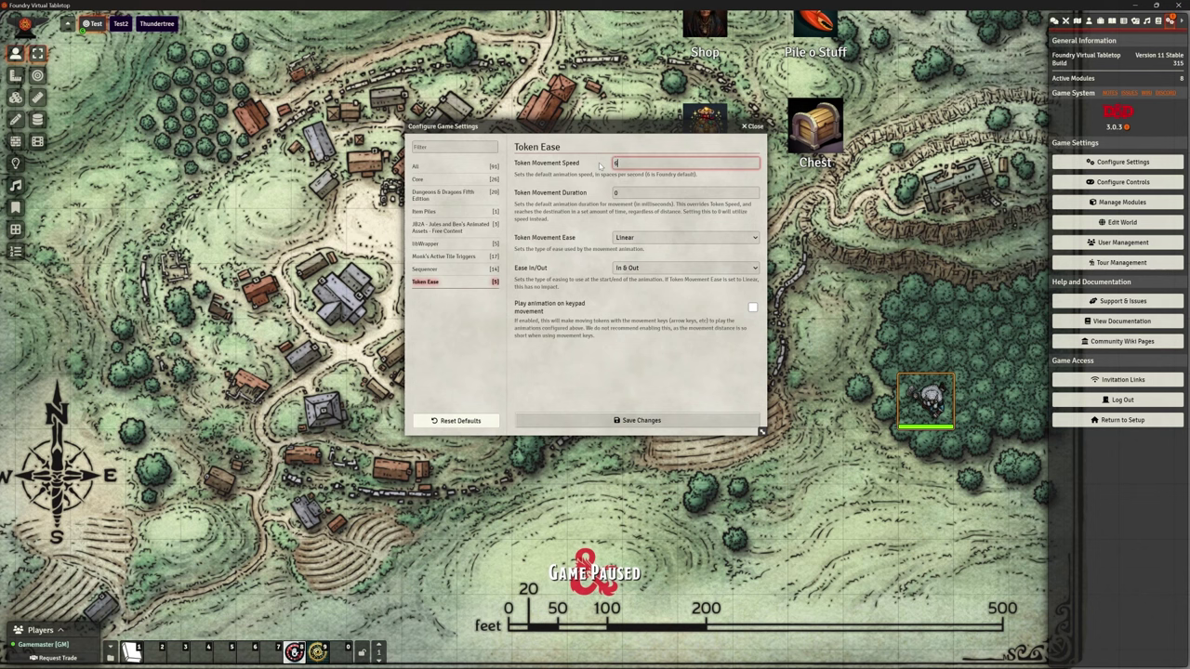
{"action": "left_click", "coordinate": [600, 176]}
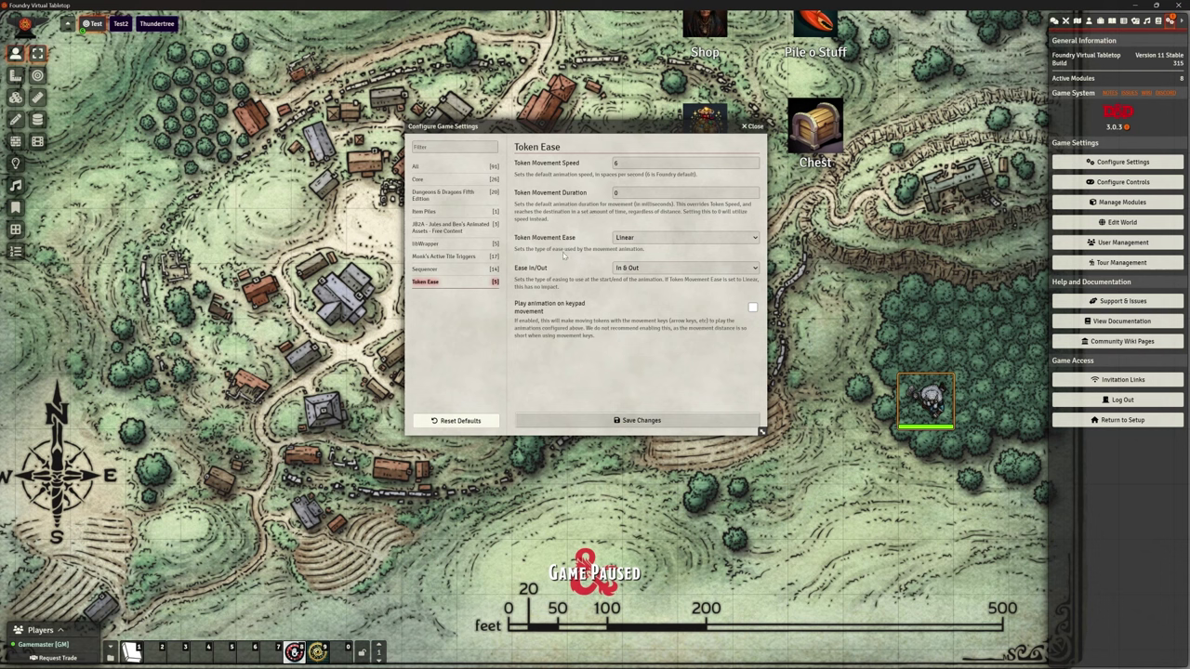
{"action": "left_click", "coordinate": [645, 238]}
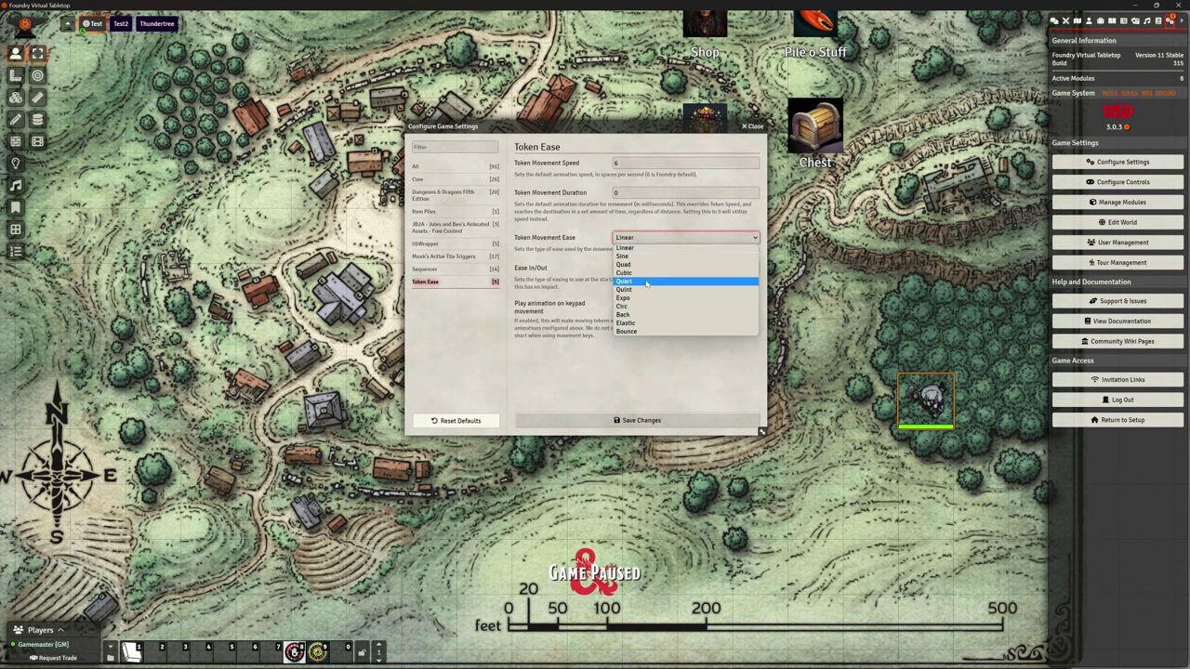
{"action": "left_click", "coordinate": [591, 243]}
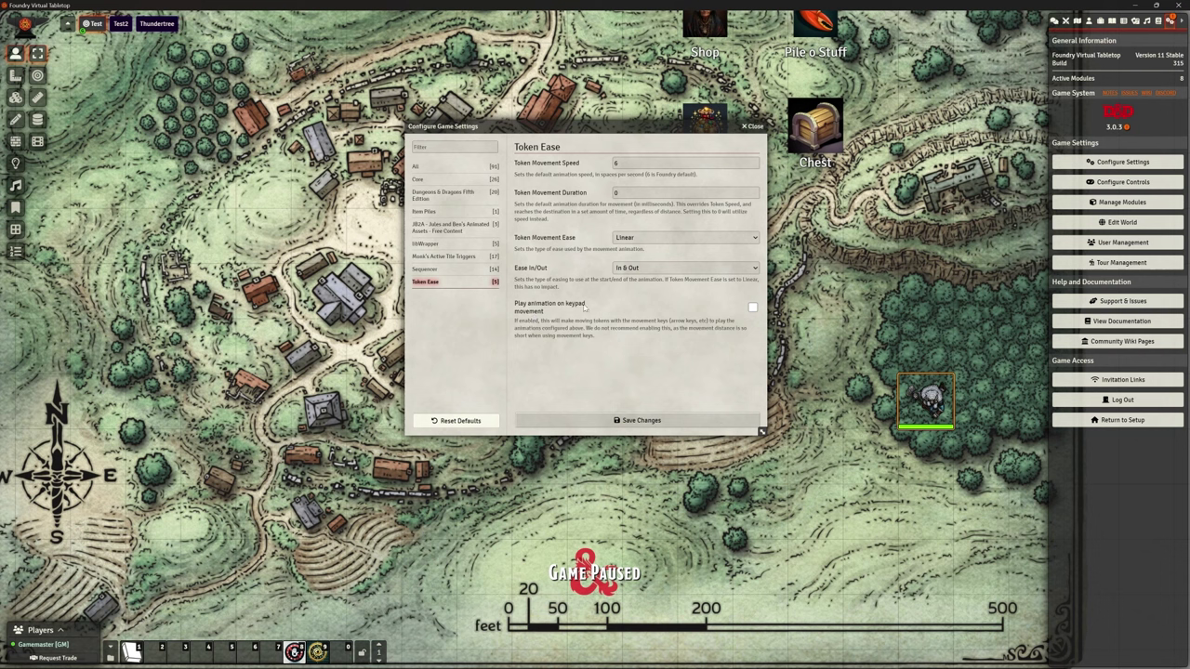
{"action": "left_click", "coordinate": [654, 420]}
- Move the token back and forth between the eastern forest and the compass rose to test its movement speed
{"action": "left_click_drag", "start_coordinate": [924, 399], "coordinate": [91, 423]}
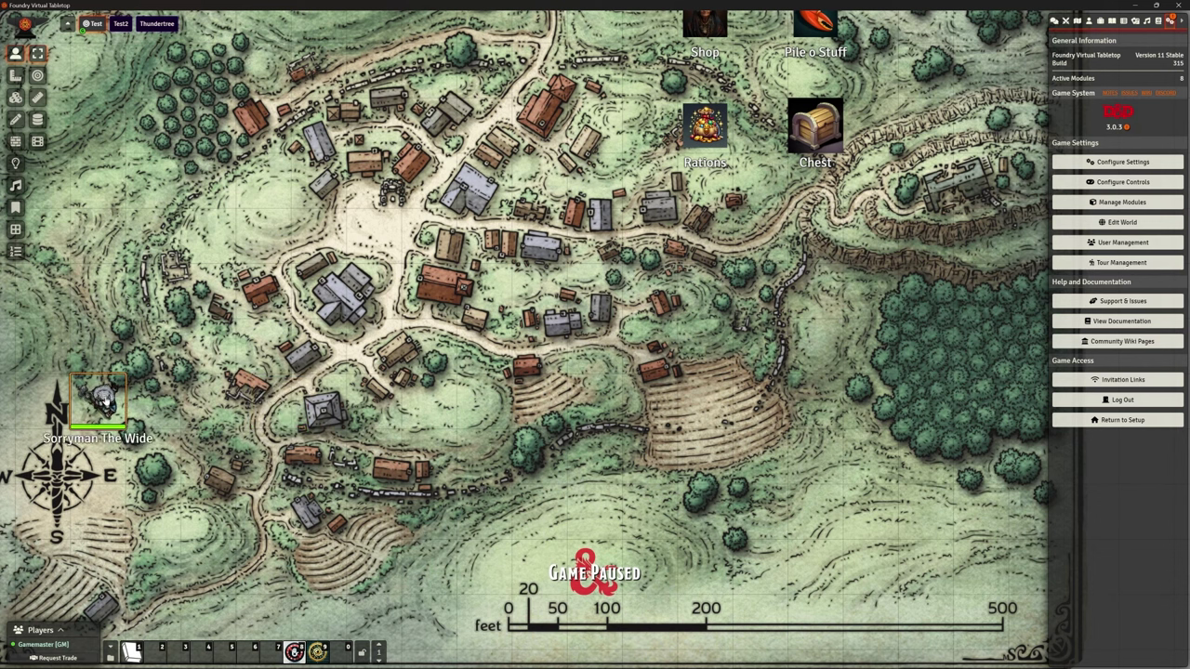
{"action": "left_click_drag", "start_coordinate": [98, 400], "coordinate": [926, 409]}
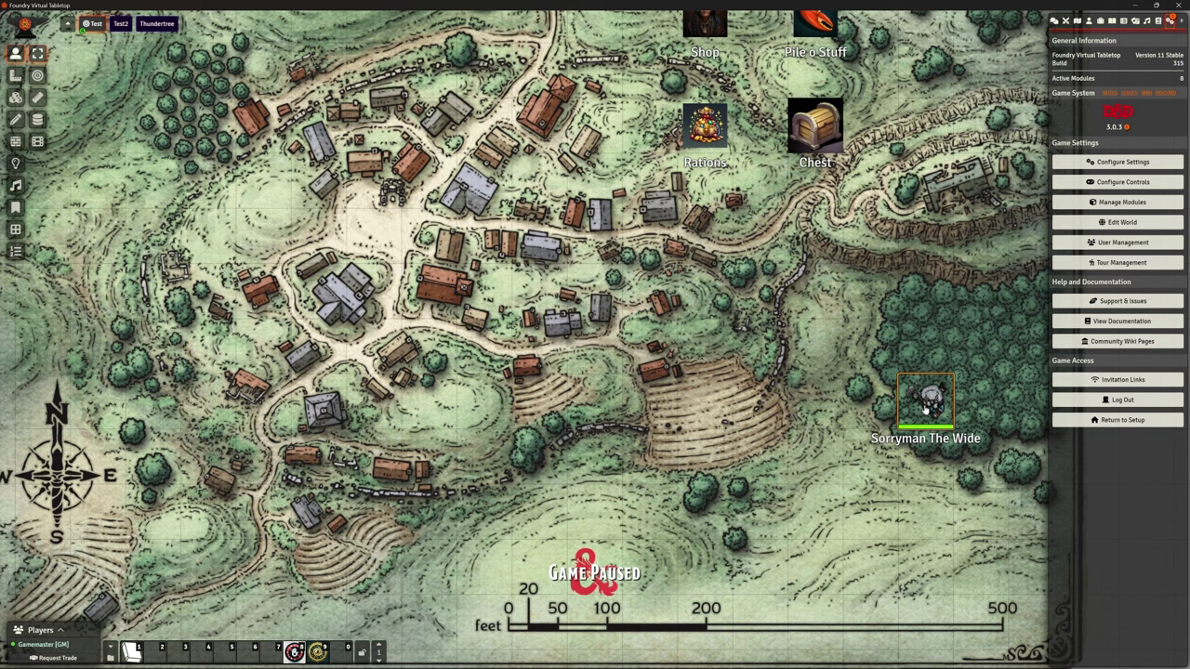
{"action": "left_click_drag", "start_coordinate": [924, 408], "coordinate": [105, 409]}
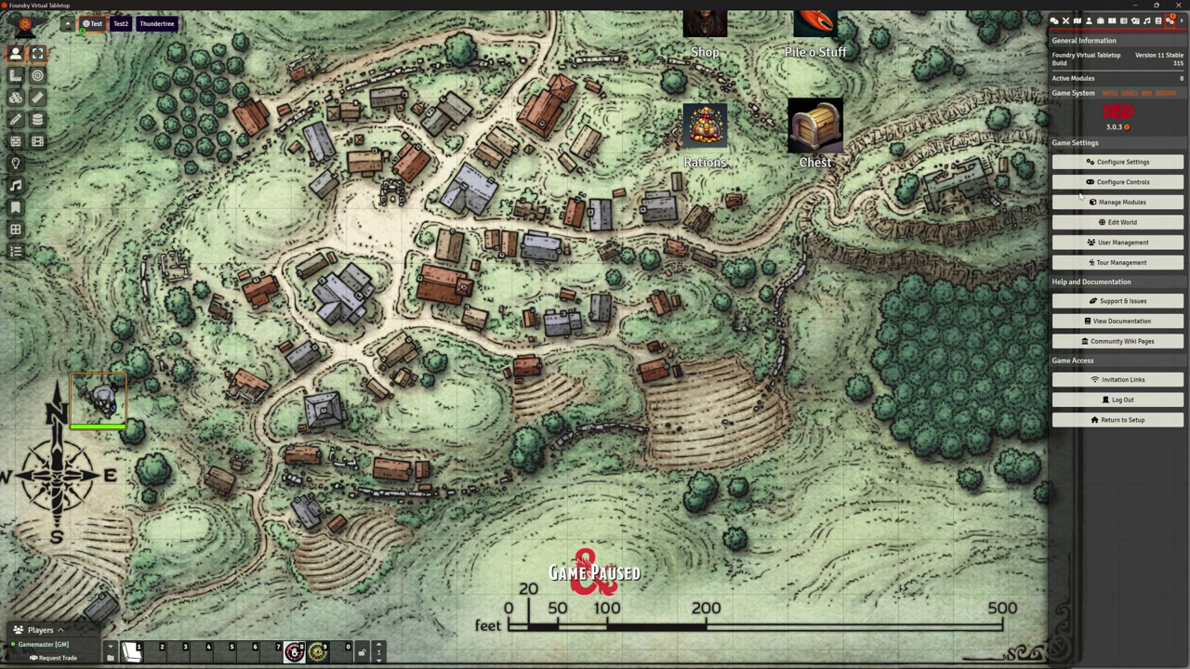
- Change and save the Token Movement Speed, and test it by moving the token away from the compass rose
{"action": "left_click", "coordinate": [1109, 161]}
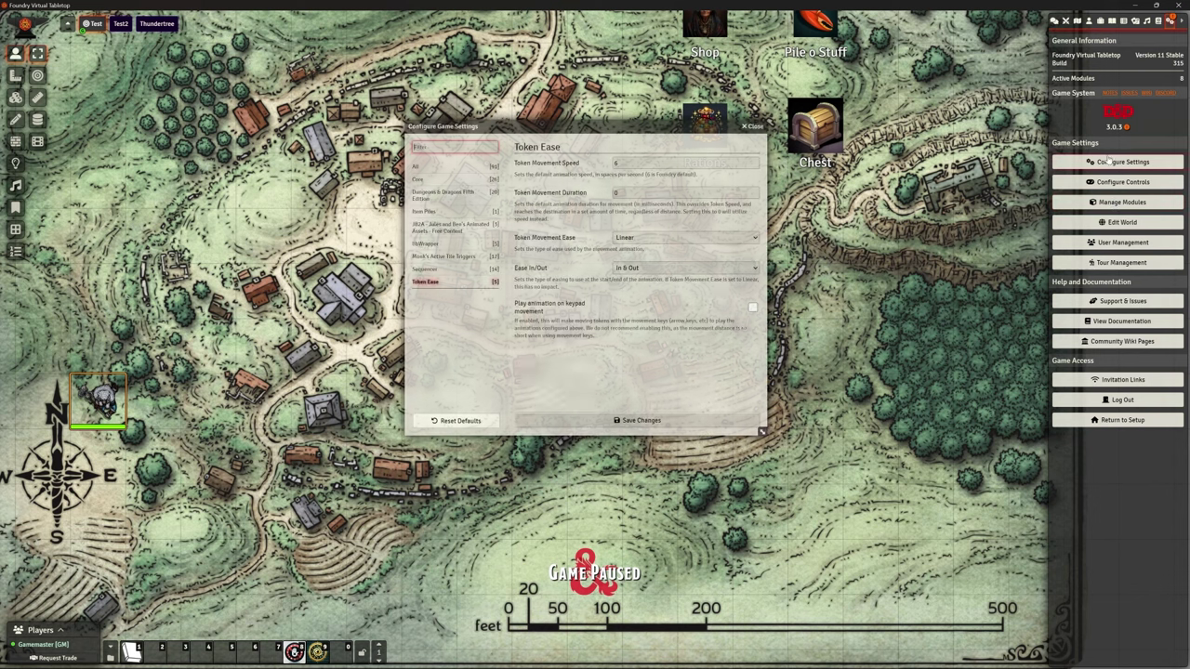
{"action": "left_click", "coordinate": [618, 164]}
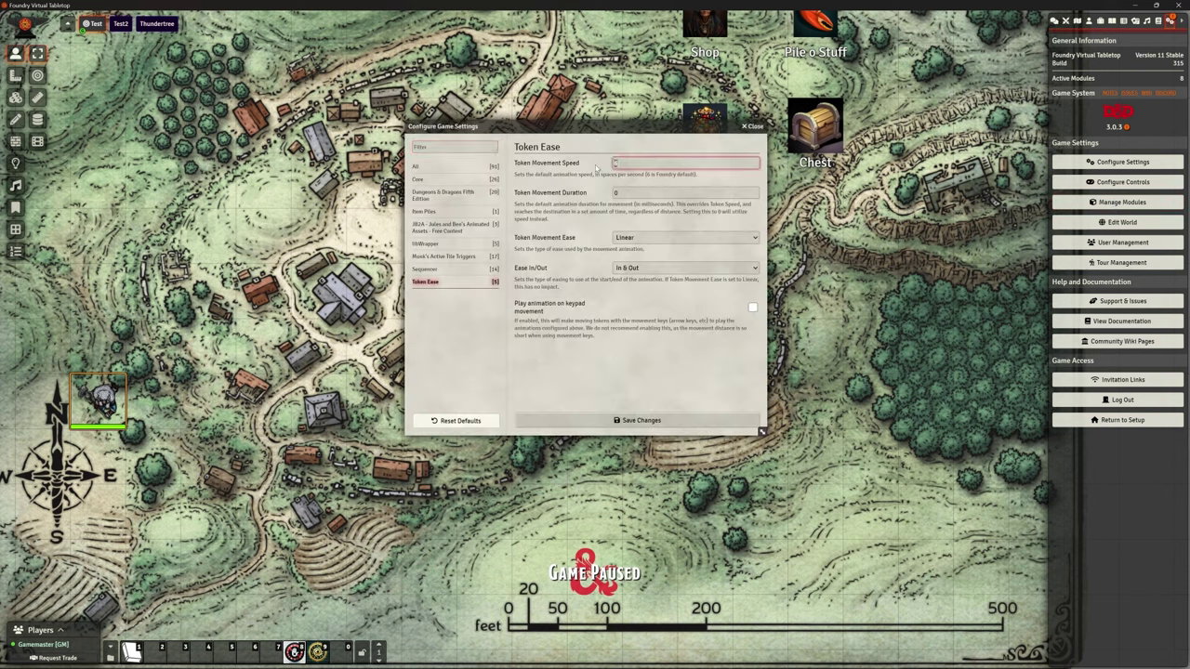
{"action": "left_click", "coordinate": [642, 420]}
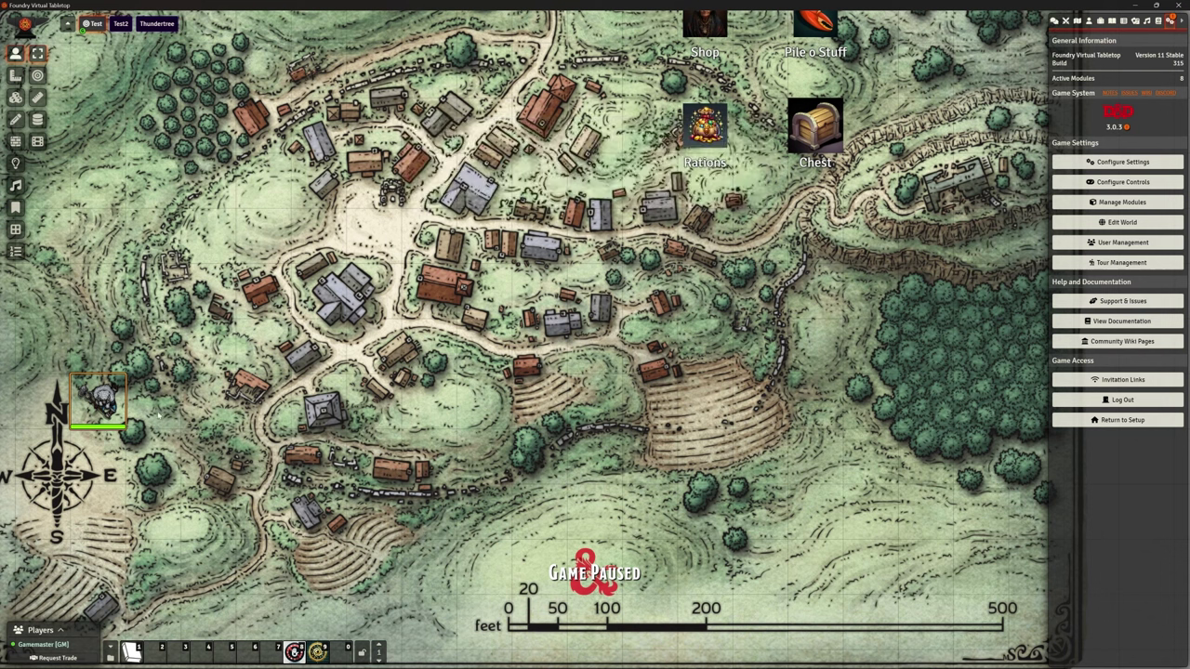
{"action": "mouse_move", "coordinate": [98, 400]}
{"action": "left_mouse_down"}
{"action": "mouse_move", "coordinate": [932, 404]}
{"action": "mouse_move", "coordinate": [97, 400]}
{"action": "left_mouse_up"}
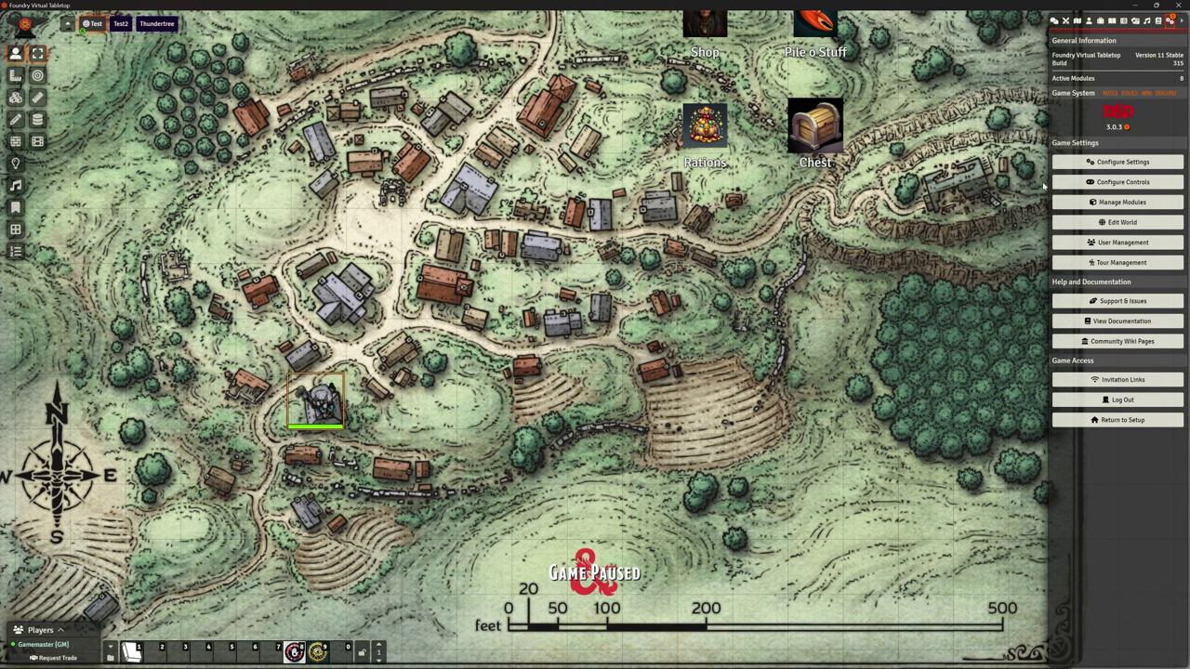
- Set the Token Movement Speed to 10 spaces per second and save the changes
{"action": "left_click", "coordinate": [1122, 162]}
{"action": "left_click", "coordinate": [615, 164]}
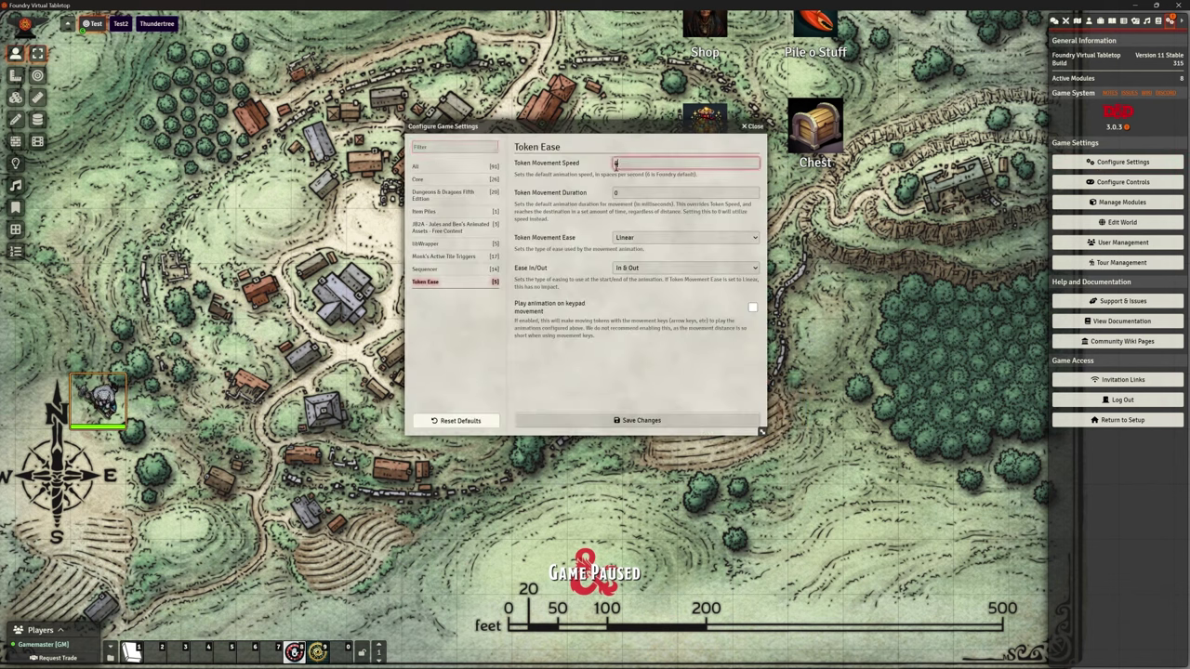
{"action": "type", "text": "10"}
{"action": "left_click", "coordinate": [599, 198]}
{"action": "left_click", "coordinate": [615, 420]}
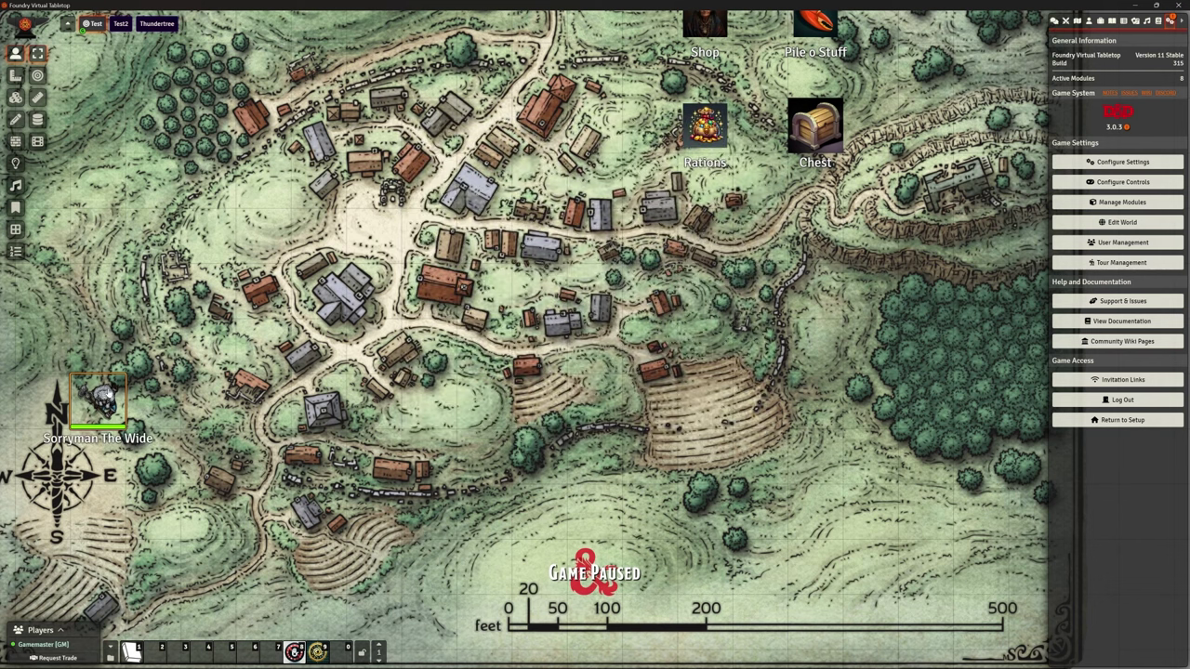
- Move the token east toward the forest and back to the village's west side to test the faster speed
{"action": "key", "text": "Right"}
{"action": "key", "text": "Right"}
{"action": "key", "text": "Right"}
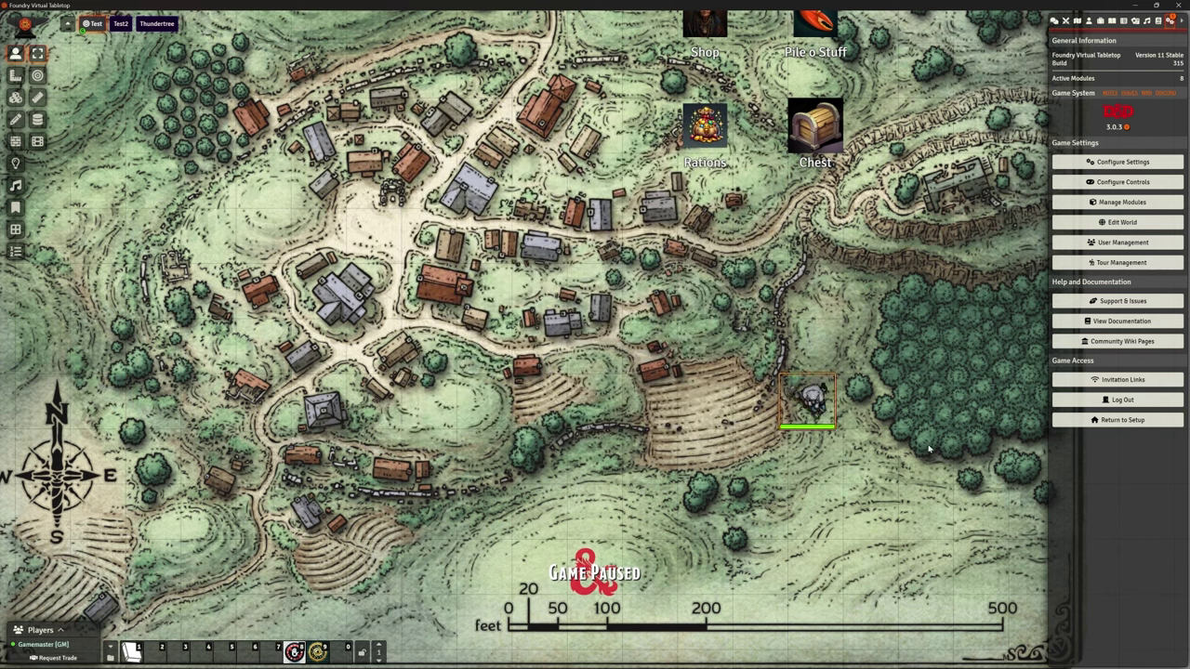
{"action": "left_click_drag", "start_coordinate": [873, 405], "coordinate": [141, 406]}
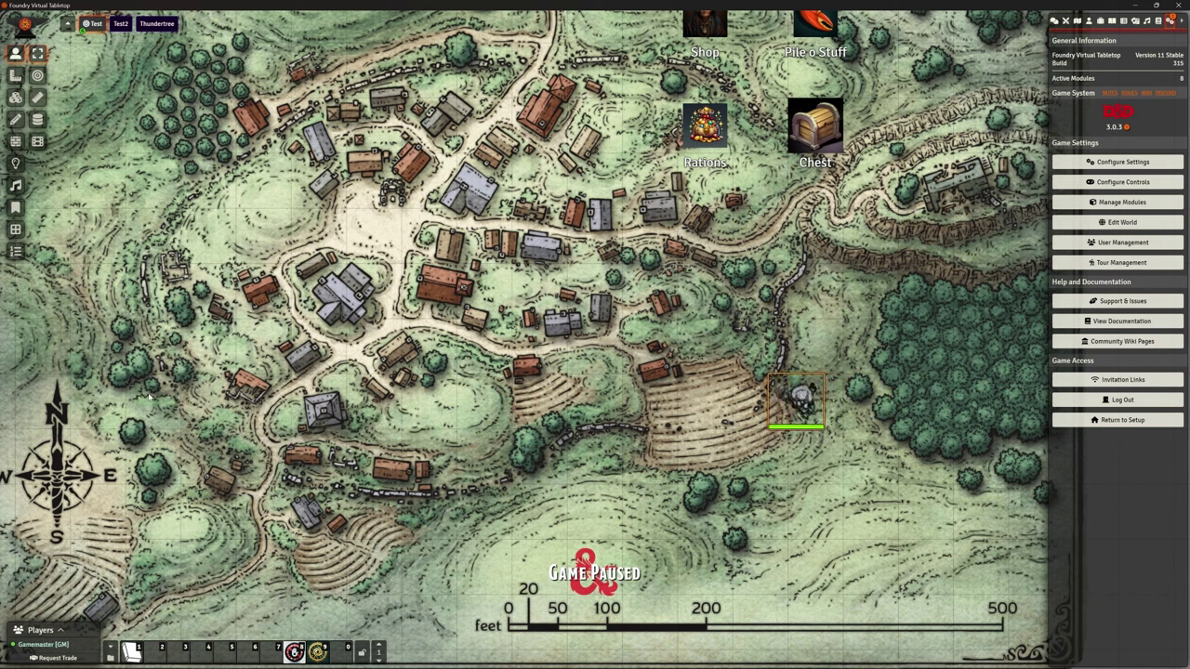
- Set the Token Movement Speed to 8 and the Token Movement Ease to Sine, and save the changes
{"action": "left_click", "coordinate": [1113, 161]}
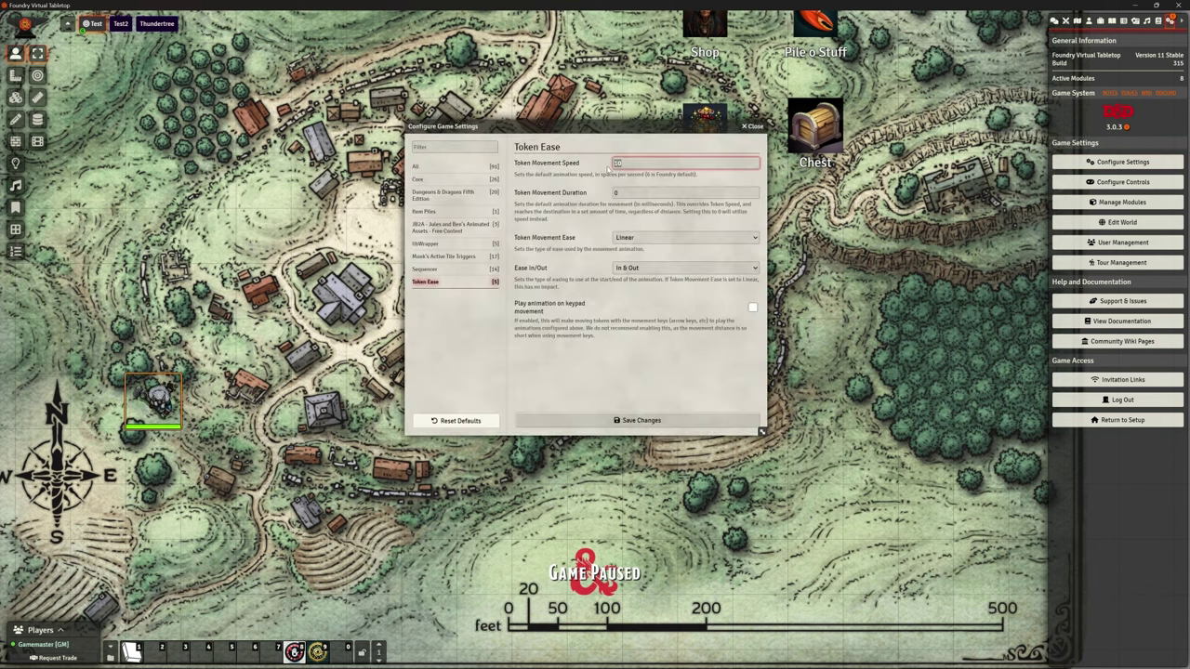
{"action": "left_click", "coordinate": [647, 319]}
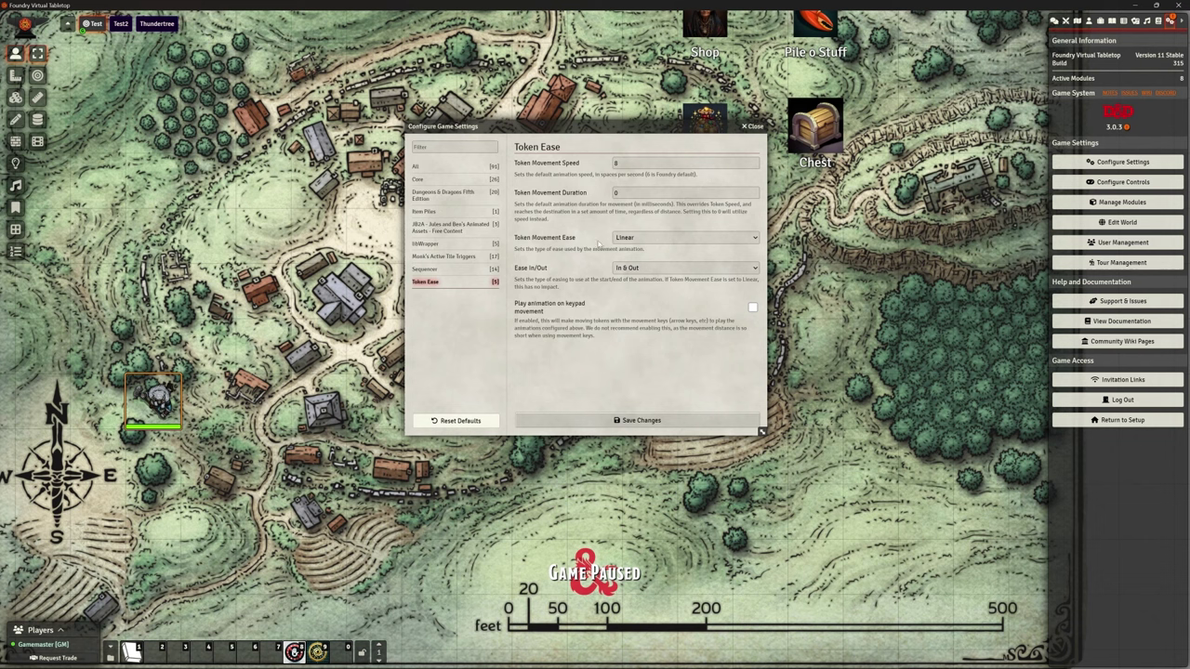
{"action": "left_click", "coordinate": [643, 237]}
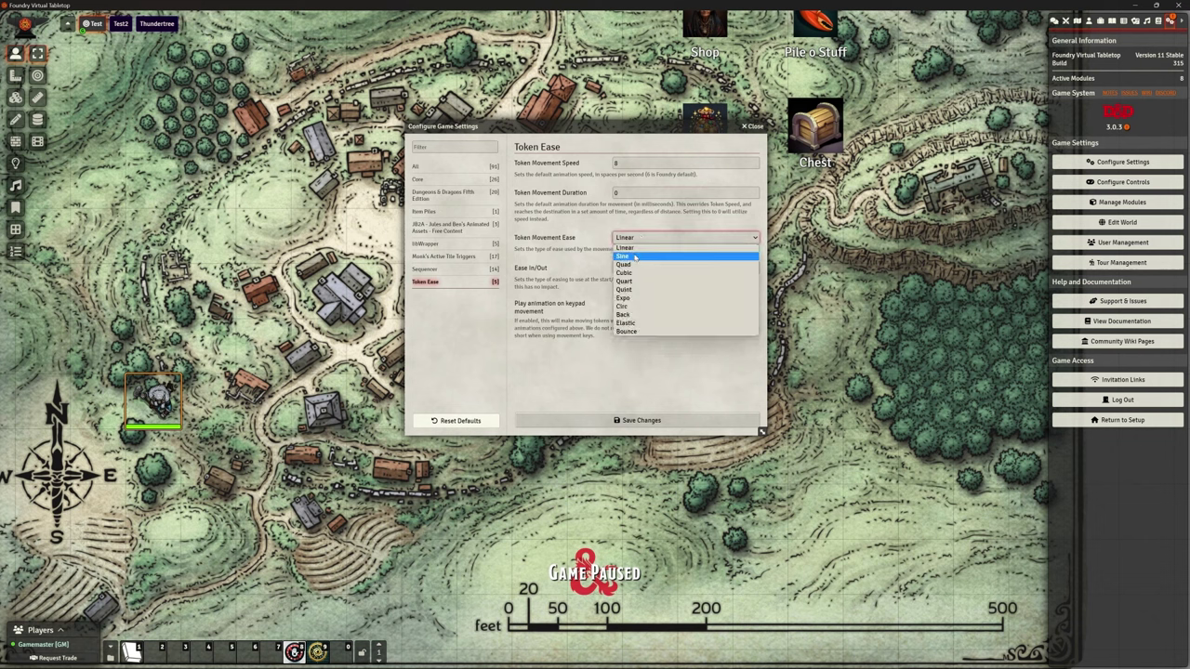
{"action": "left_click", "coordinate": [639, 355]}
{"action": "left_click", "coordinate": [639, 422]}
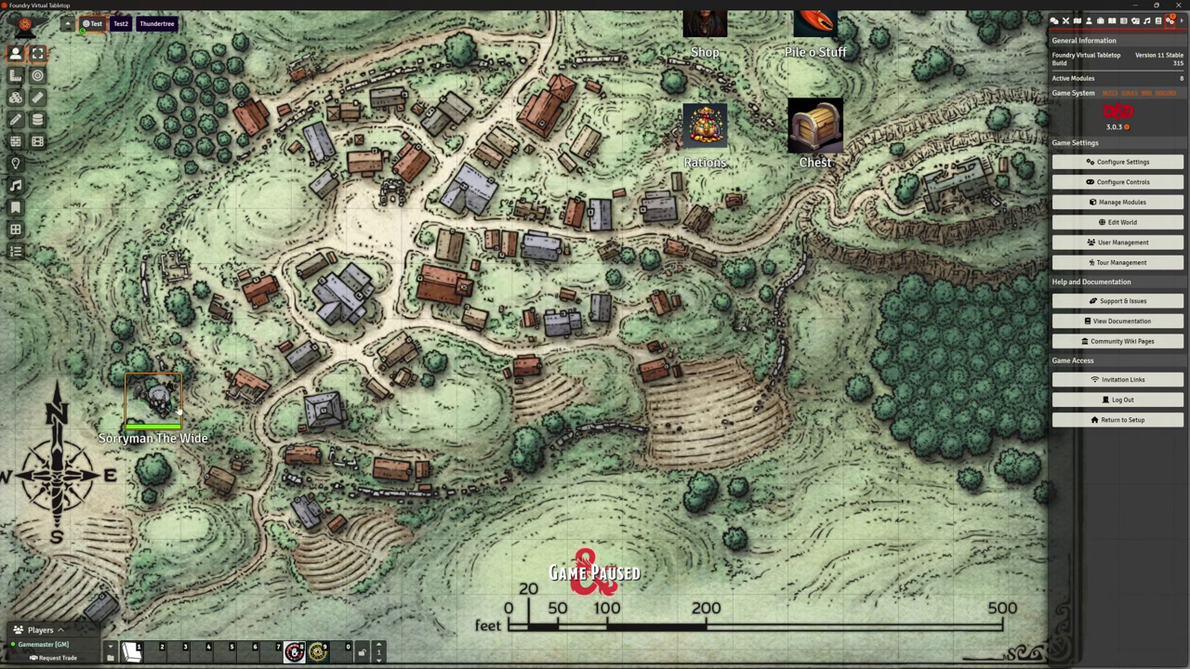
- Move the token across the map to test the Sine easing and return it to the west side
{"action": "key", "text": "Right"}
{"action": "left_click_drag", "start_coordinate": [214, 409], "coordinate": [883, 411]}
{"action": "key", "text": "ctrl+z"}
{"action": "mouse_move", "coordinate": [155, 402]}
{"action": "left_mouse_down"}
{"action": "mouse_move", "coordinate": [877, 406]}
{"action": "mouse_move", "coordinate": [175, 396]}
{"action": "left_mouse_up"}
- Set the Token Movement Ease to Quad, save the changes, and move the token east and back to the west side to test it
{"action": "left_click", "coordinate": [1076, 165]}
{"action": "left_click", "coordinate": [641, 239]}
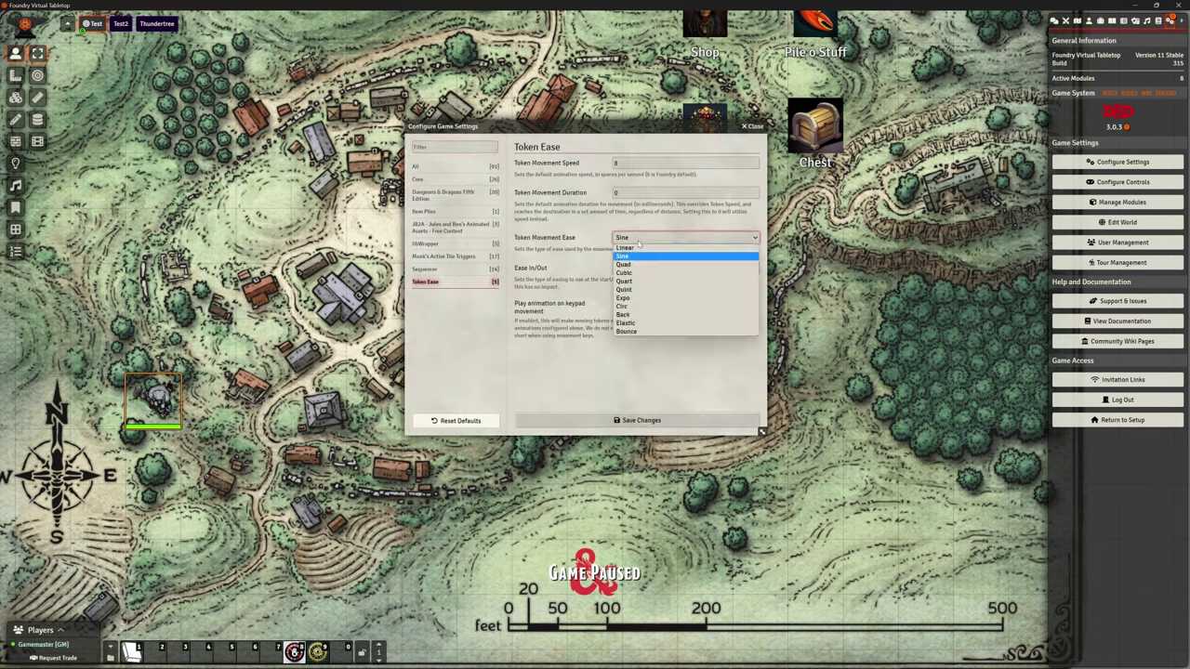
{"action": "left_click", "coordinate": [641, 265]}
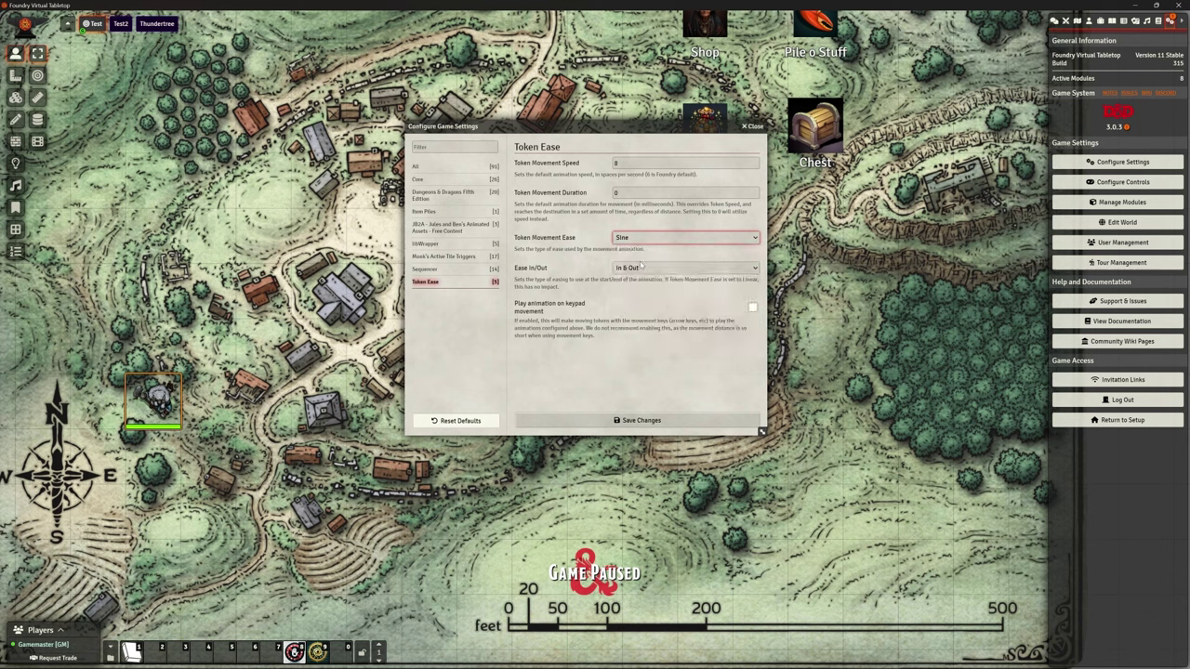
{"action": "left_click", "coordinate": [632, 420]}
{"action": "mouse_move", "coordinate": [165, 404]}
{"action": "left_mouse_down"}
{"action": "mouse_move", "coordinate": [878, 402]}
{"action": "mouse_move", "coordinate": [535, 427]}
{"action": "mouse_move", "coordinate": [135, 406]}
{"action": "mouse_move", "coordinate": [160, 404]}
{"action": "left_mouse_up"}
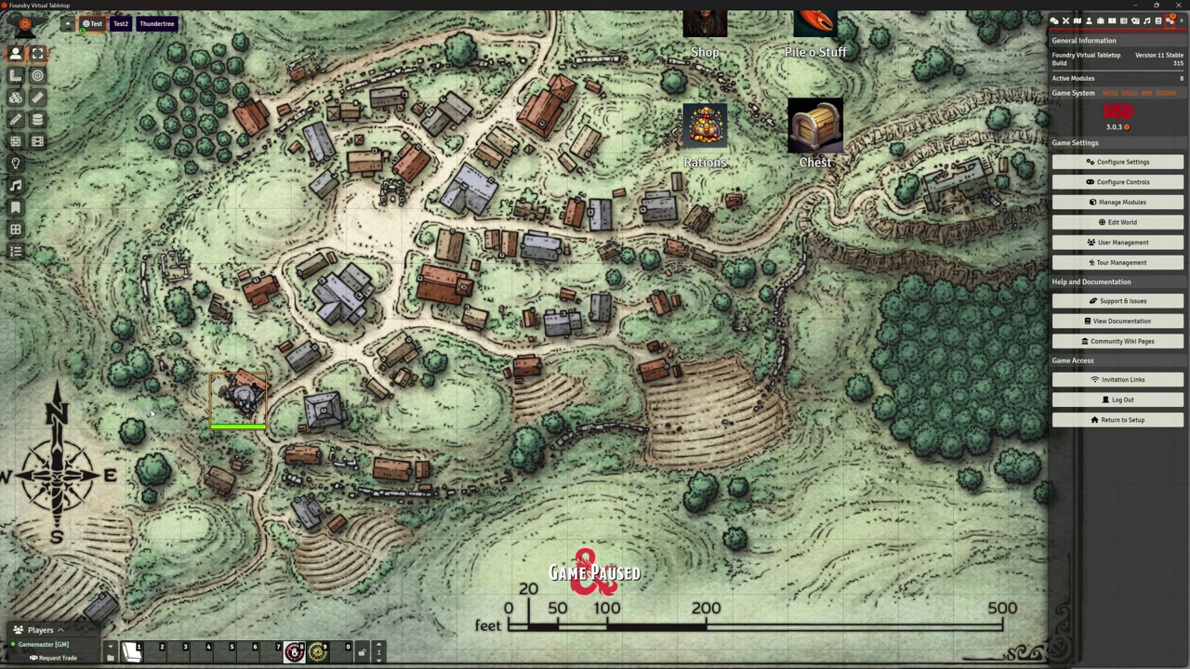
- Set the Token Movement Ease to Elastic, save the changes, and test it by moving the token to the eastern forest and back
{"action": "left_click", "coordinate": [1123, 163]}
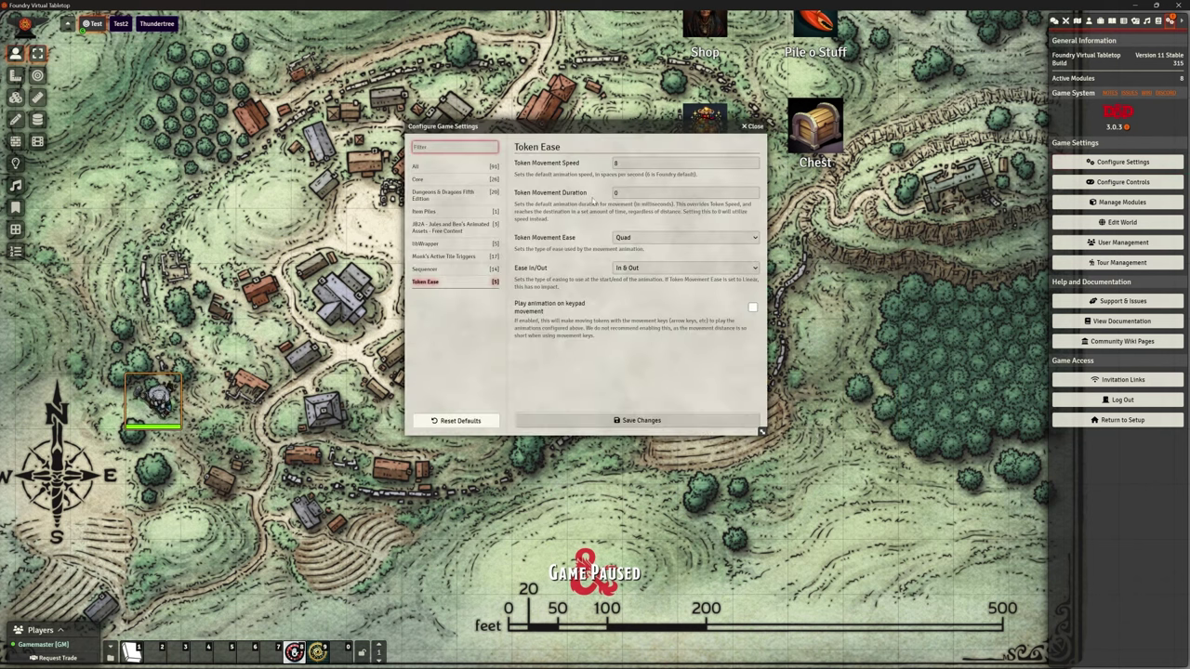
{"action": "left_click", "coordinate": [649, 238]}
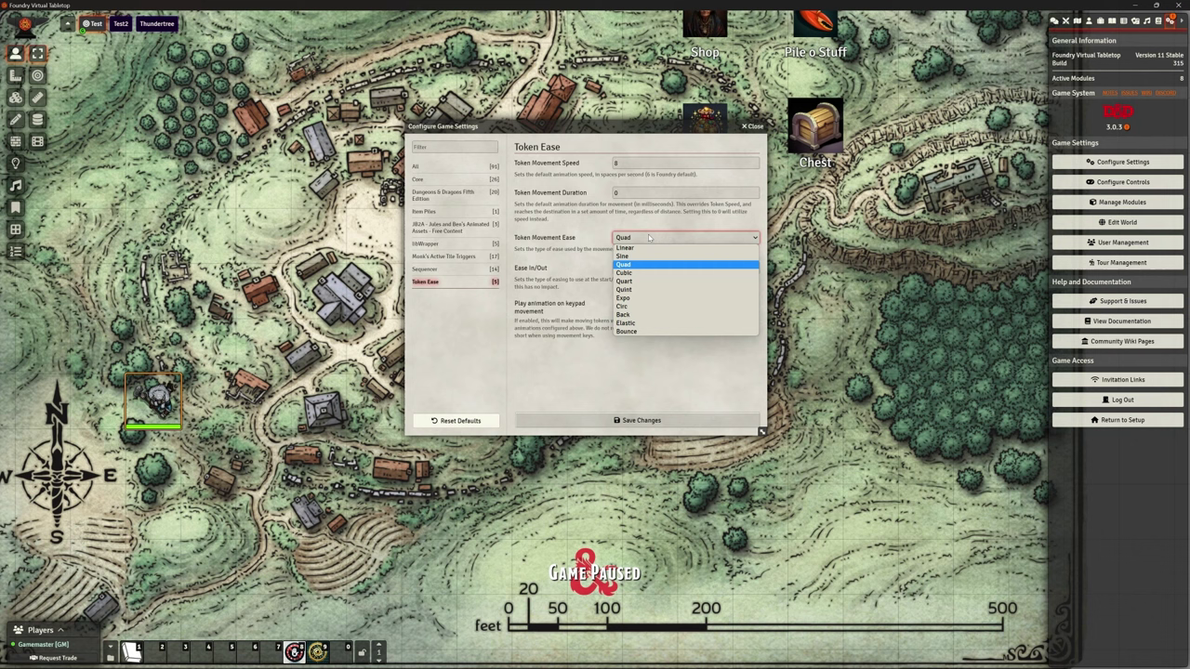
{"action": "left_click", "coordinate": [658, 323]}
{"action": "left_click", "coordinate": [641, 420]}
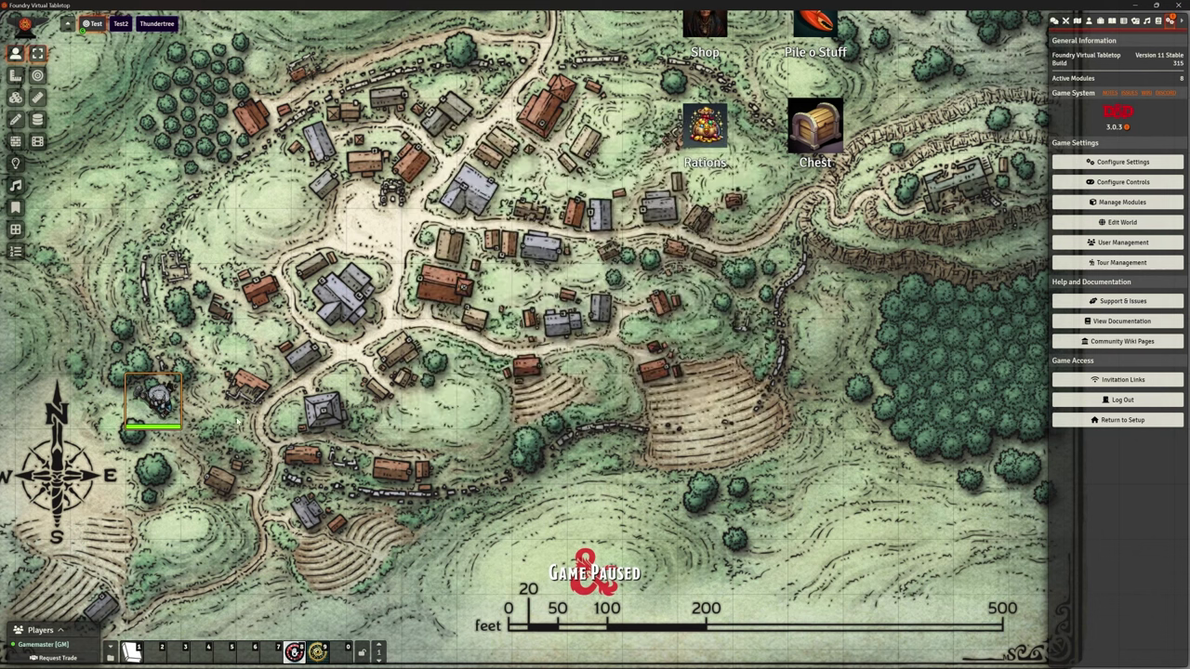
{"action": "key", "text": "Right"}
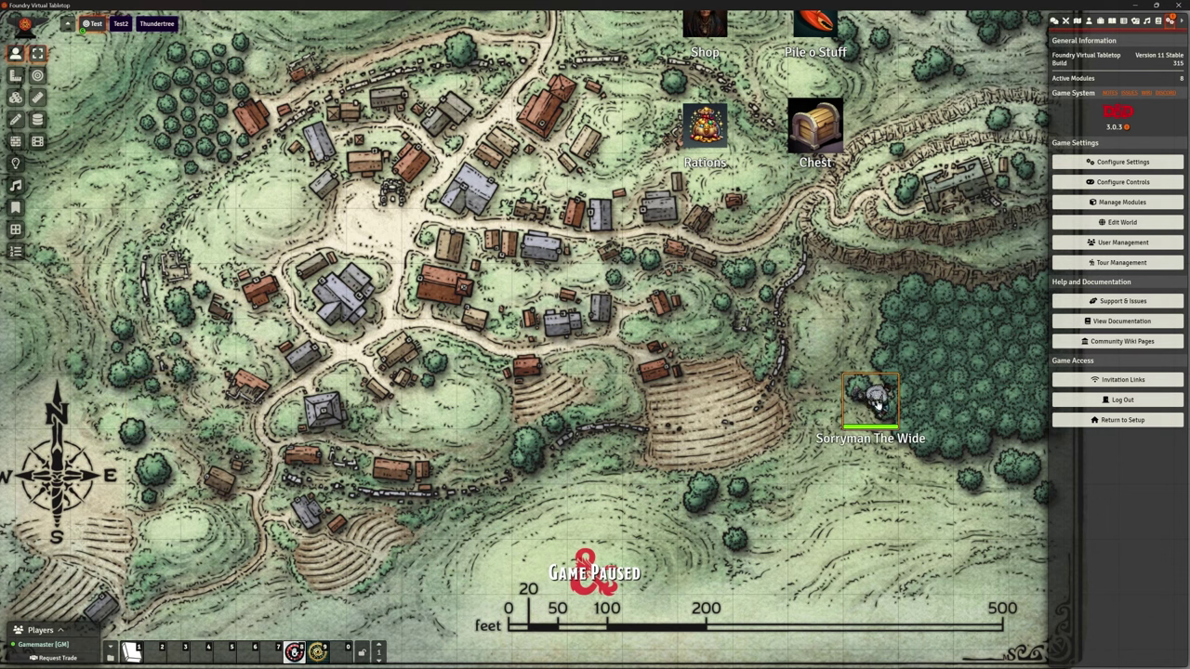
{"action": "key", "text": "Right"}
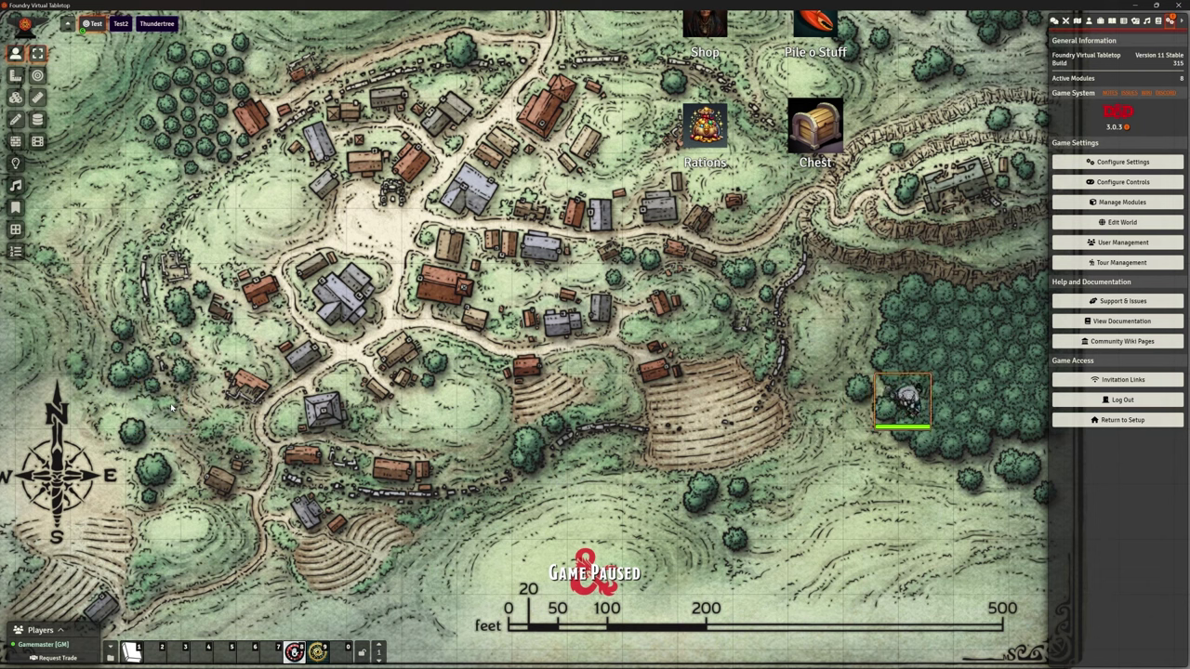
- Set the Token Movement Ease to Bounce, save the changes, and test it by moving the token across the map and back west
{"action": "left_click", "coordinate": [1089, 164]}
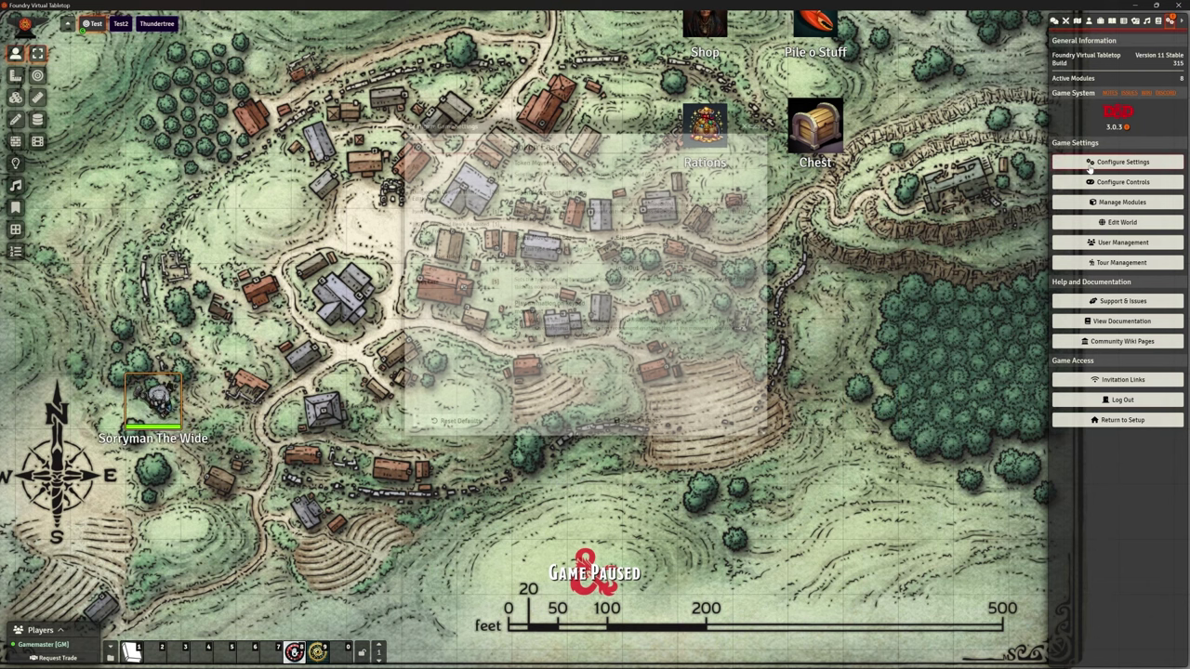
{"action": "left_click", "coordinate": [652, 238]}
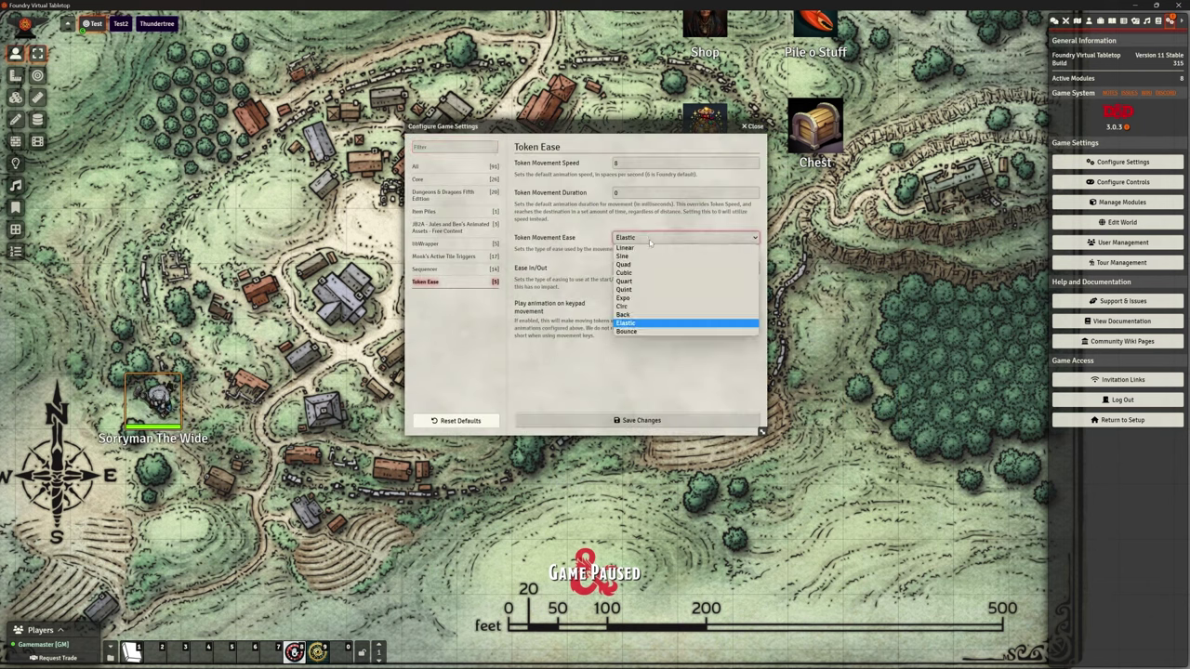
{"action": "left_click", "coordinate": [651, 336]}
{"action": "left_click", "coordinate": [632, 421]}
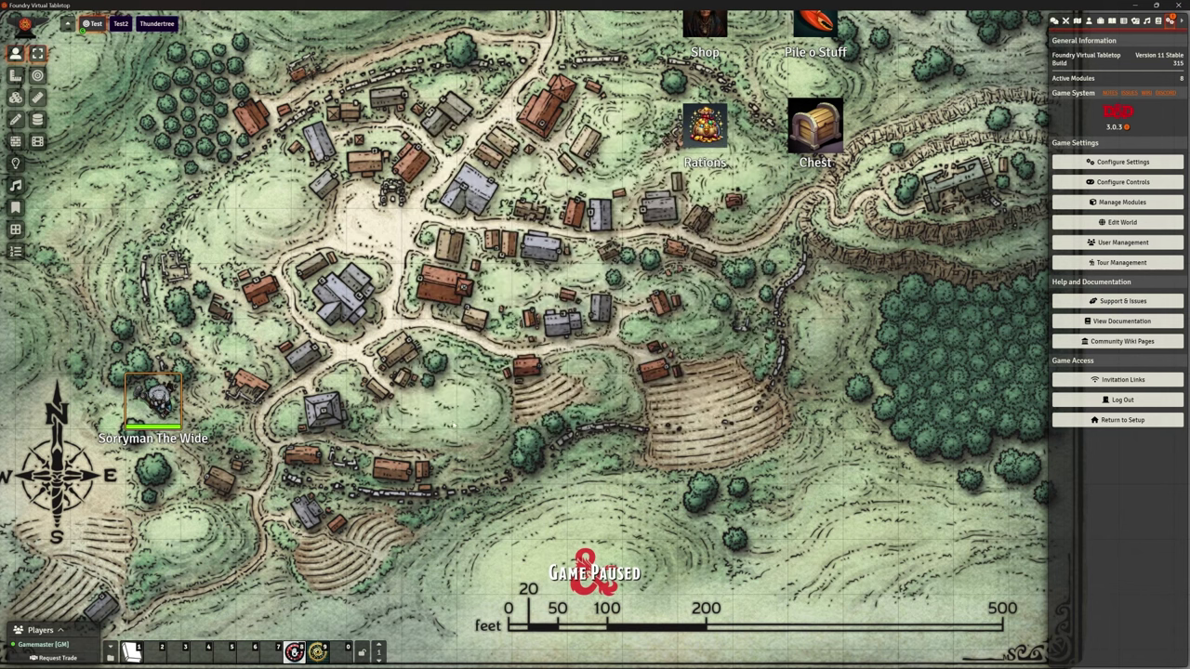
{"action": "left_click_drag", "start_coordinate": [163, 405], "coordinate": [414, 431]}
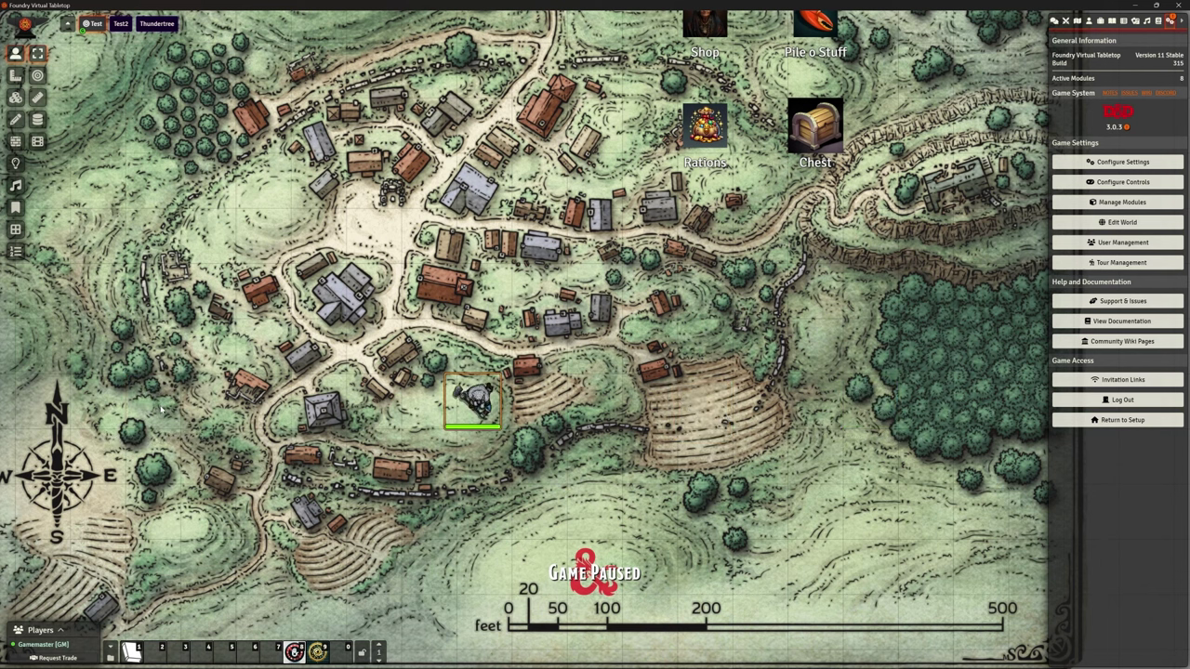
- Set the Token Movement Ease to Linear, save the changes, and move the token east to the edge of the forest
{"action": "left_click", "coordinate": [1115, 163]}
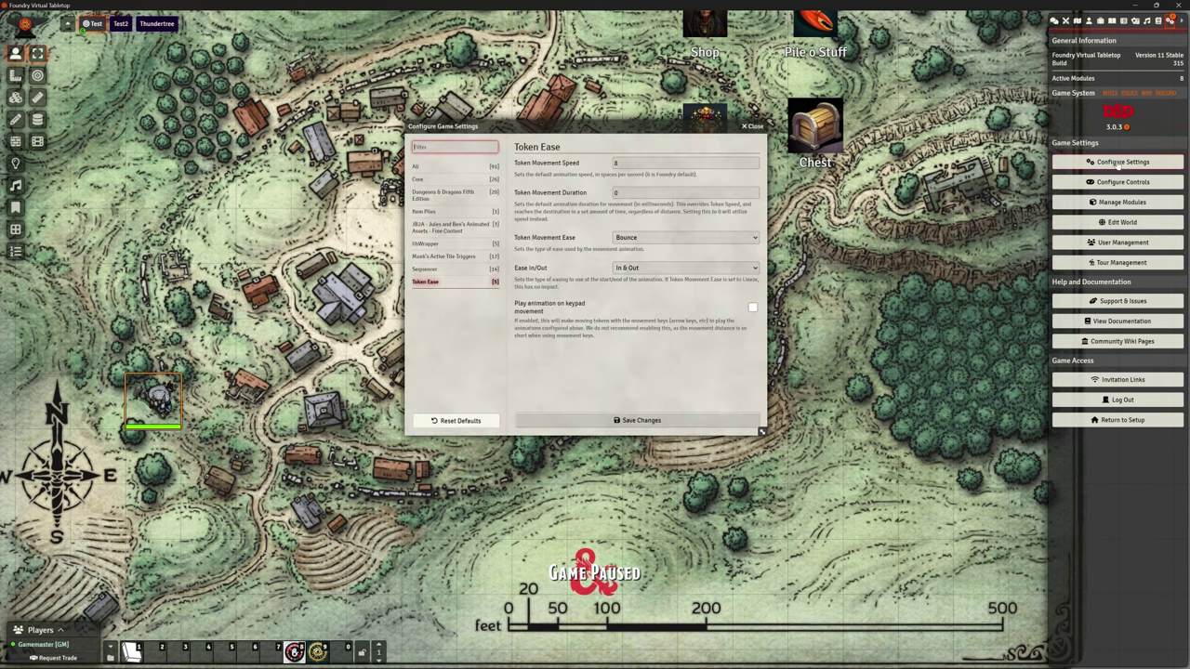
{"action": "left_click", "coordinate": [641, 238]}
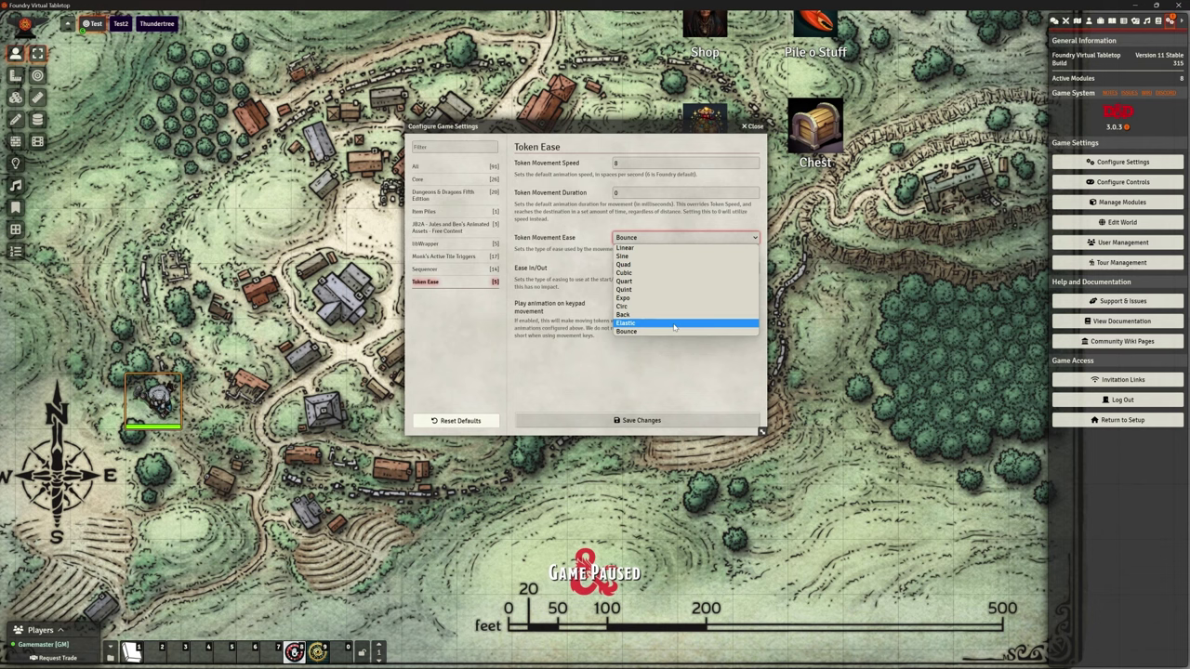
{"action": "left_click", "coordinate": [641, 249]}
{"action": "left_click", "coordinate": [604, 420]}
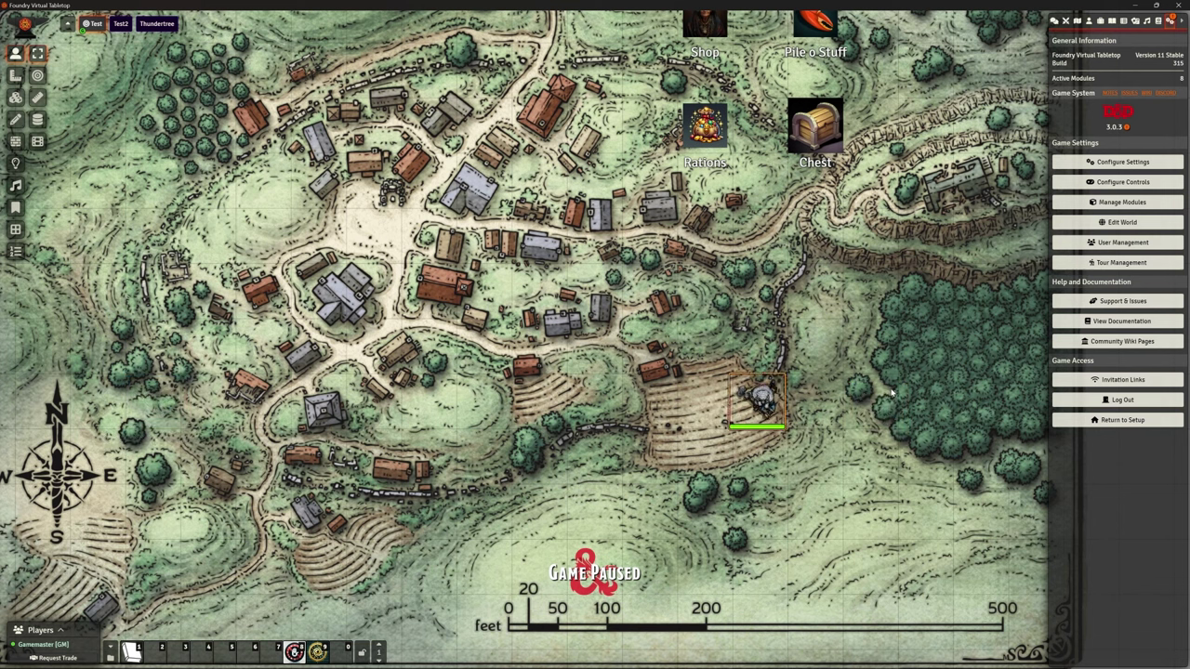
- Set the Token Movement Ease to Sine with Ease In/Out on In, save, and test it by moving the token to the west side
{"action": "left_click", "coordinate": [1100, 167]}
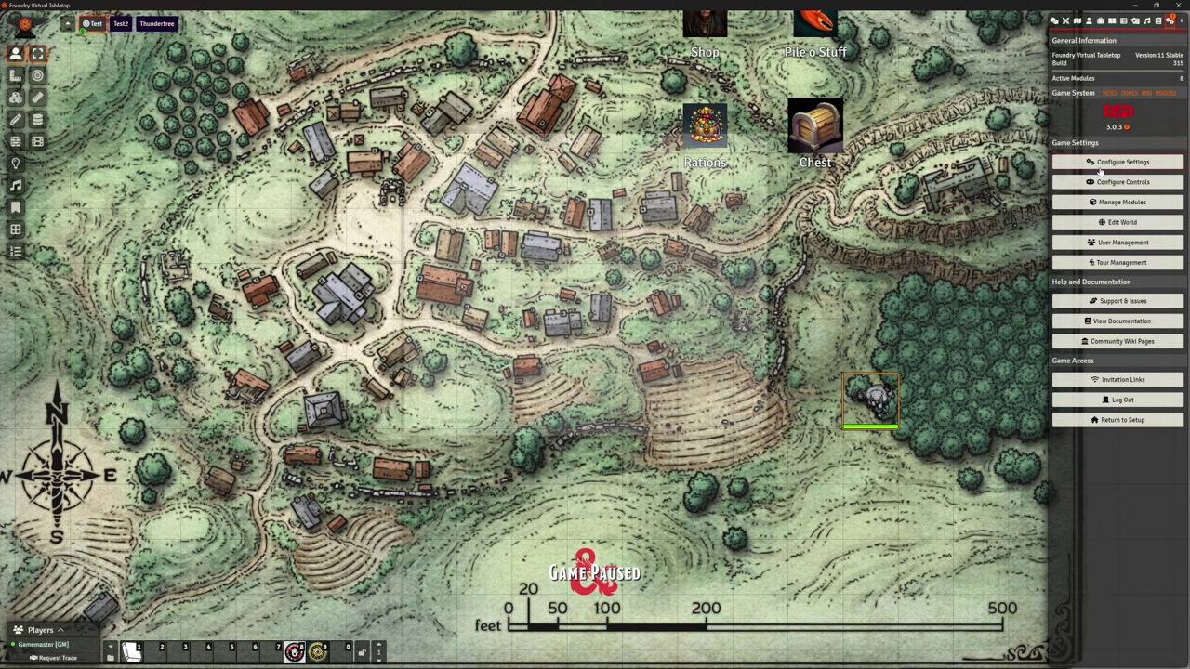
{"action": "left_click", "coordinate": [642, 237]}
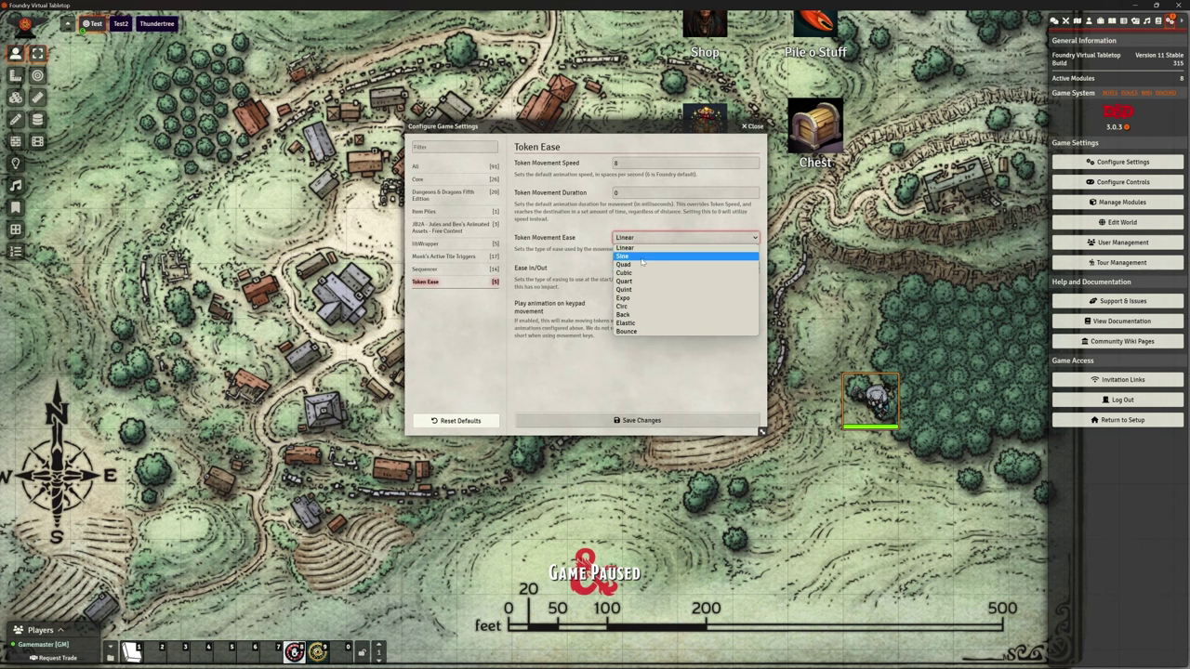
{"action": "left_click", "coordinate": [641, 259]}
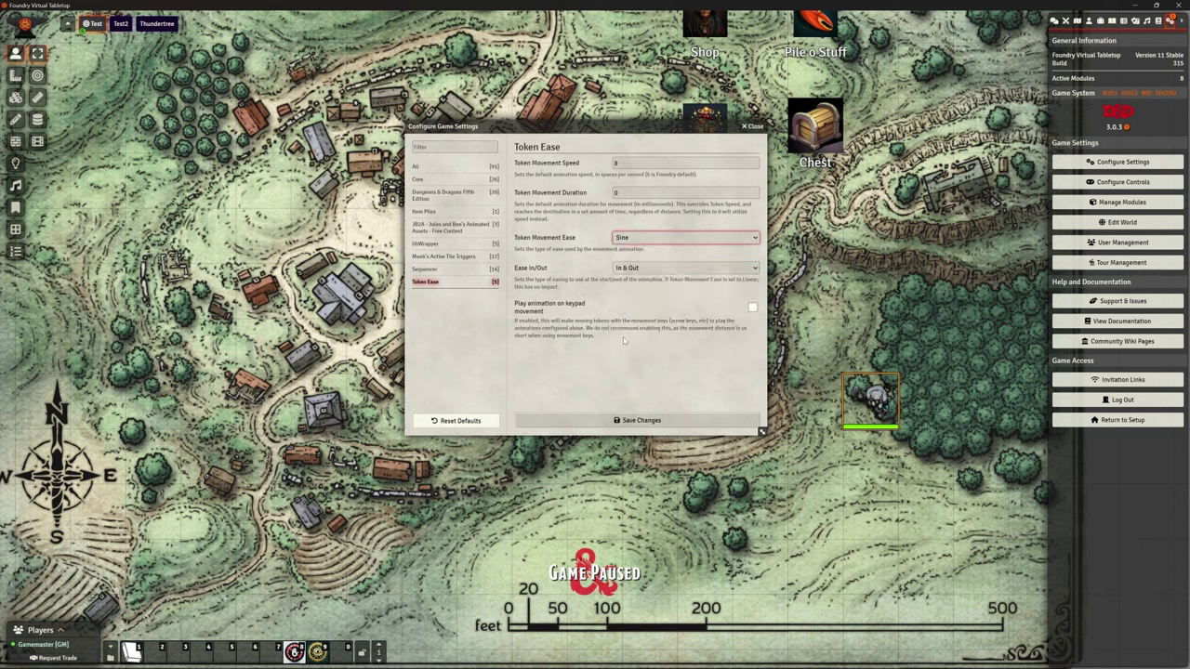
{"action": "left_click", "coordinate": [635, 268]}
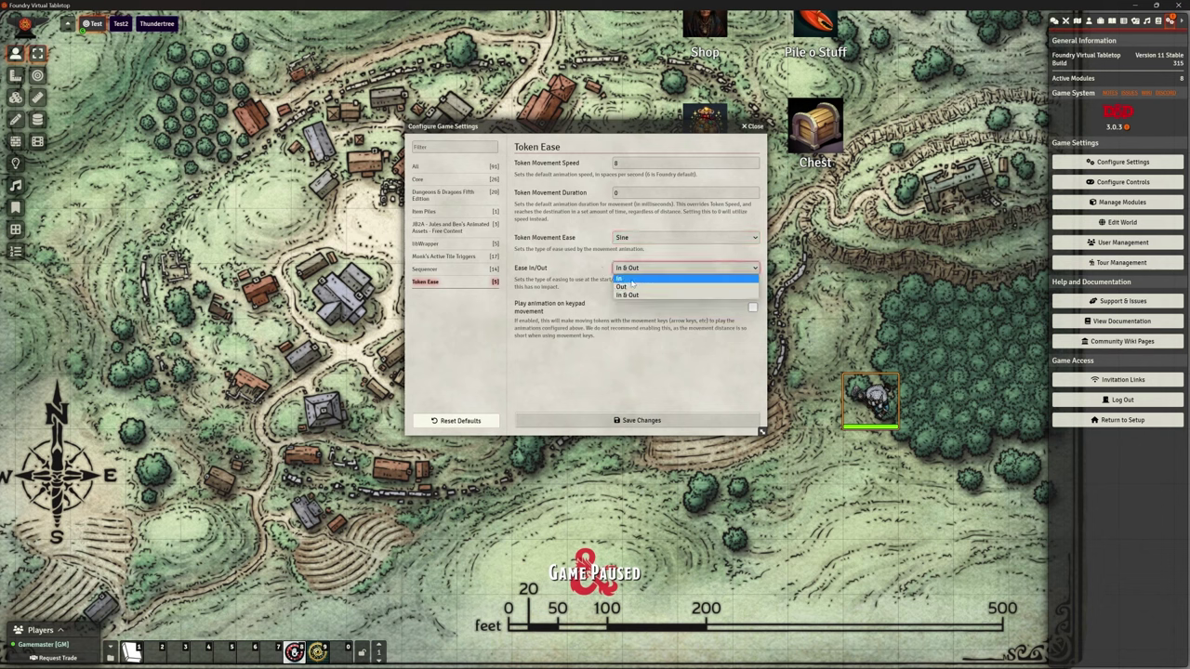
{"action": "left_click", "coordinate": [632, 279]}
{"action": "left_click", "coordinate": [641, 420]}
{"action": "left_click_drag", "start_coordinate": [870, 402], "coordinate": [146, 406]}
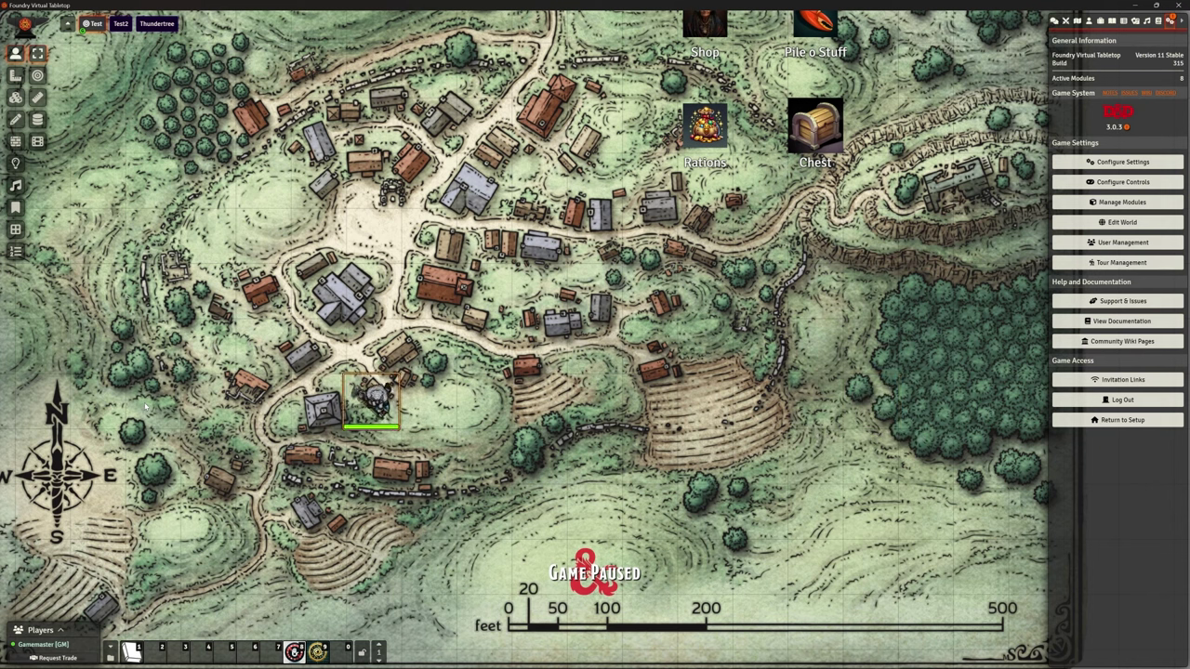
- Set Ease In/Out to Out and the Token Movement Ease to Bounce, save, and test with a token move east to the forest and back
{"action": "left_click", "coordinate": [1092, 166]}
{"action": "left_click", "coordinate": [641, 268]}
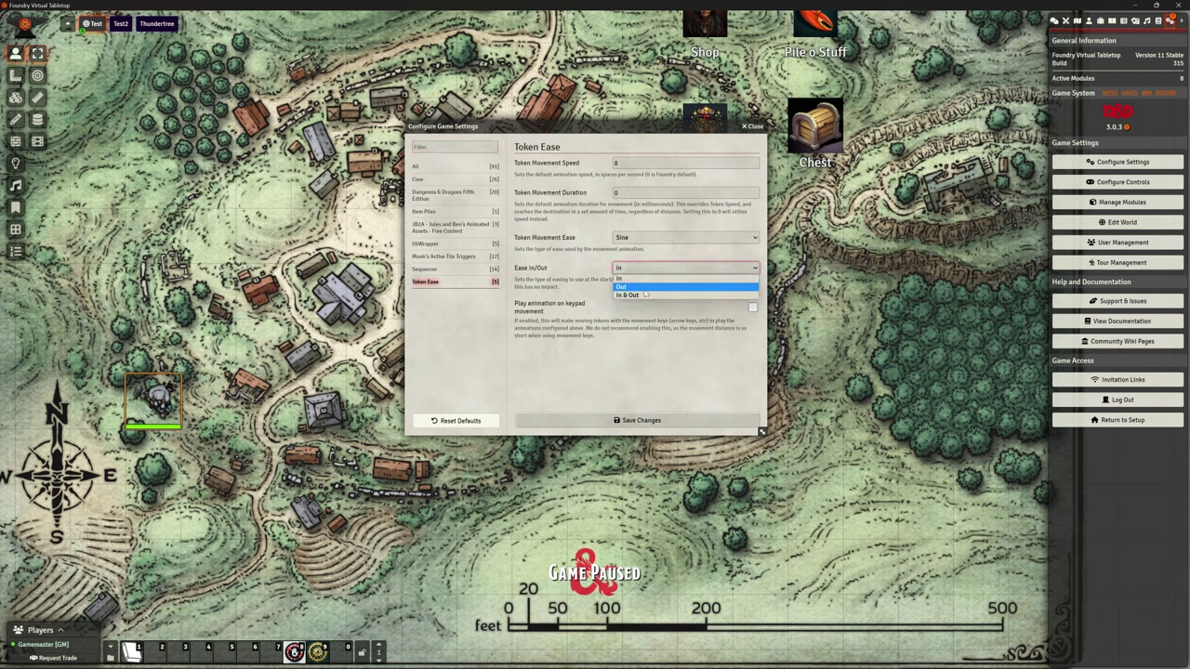
{"action": "left_click", "coordinate": [642, 288]}
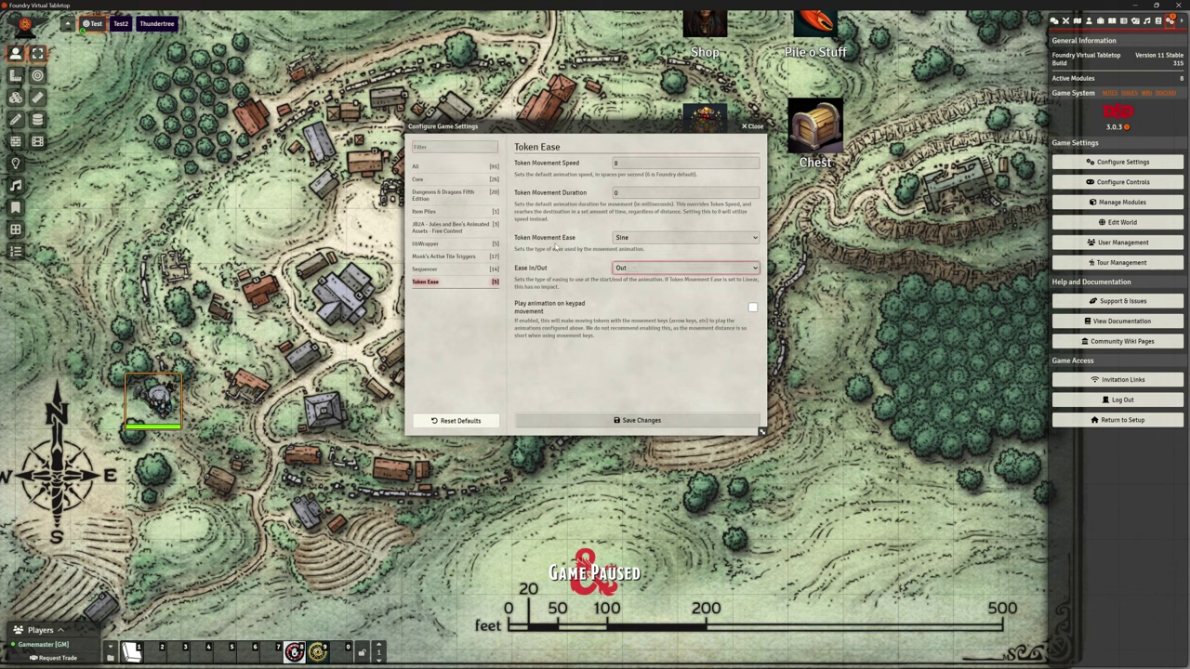
{"action": "left_click", "coordinate": [629, 239]}
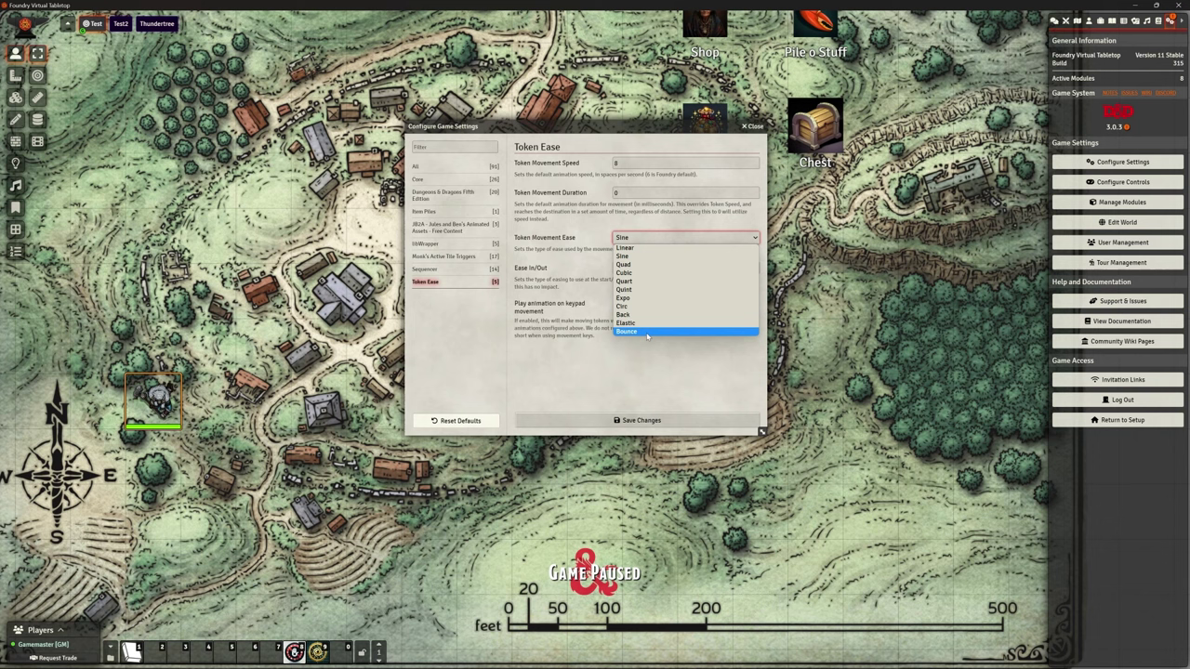
{"action": "left_click", "coordinate": [647, 336]}
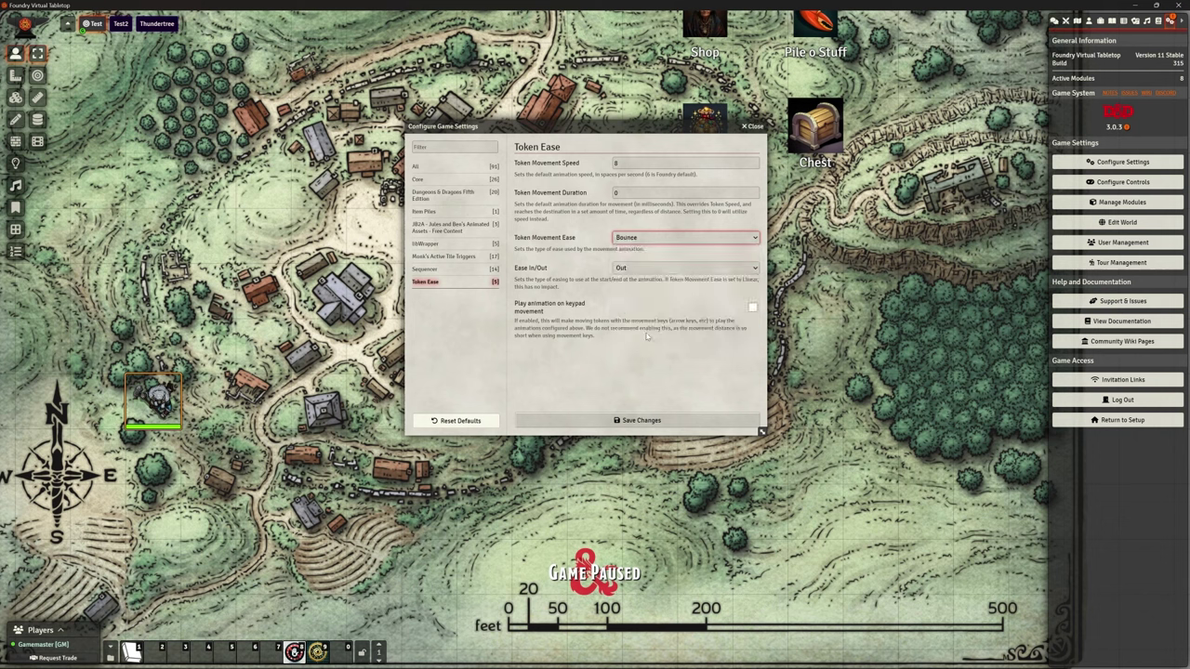
{"action": "left_click", "coordinate": [627, 420]}
{"action": "left_click_drag", "start_coordinate": [154, 400], "coordinate": [873, 400]}
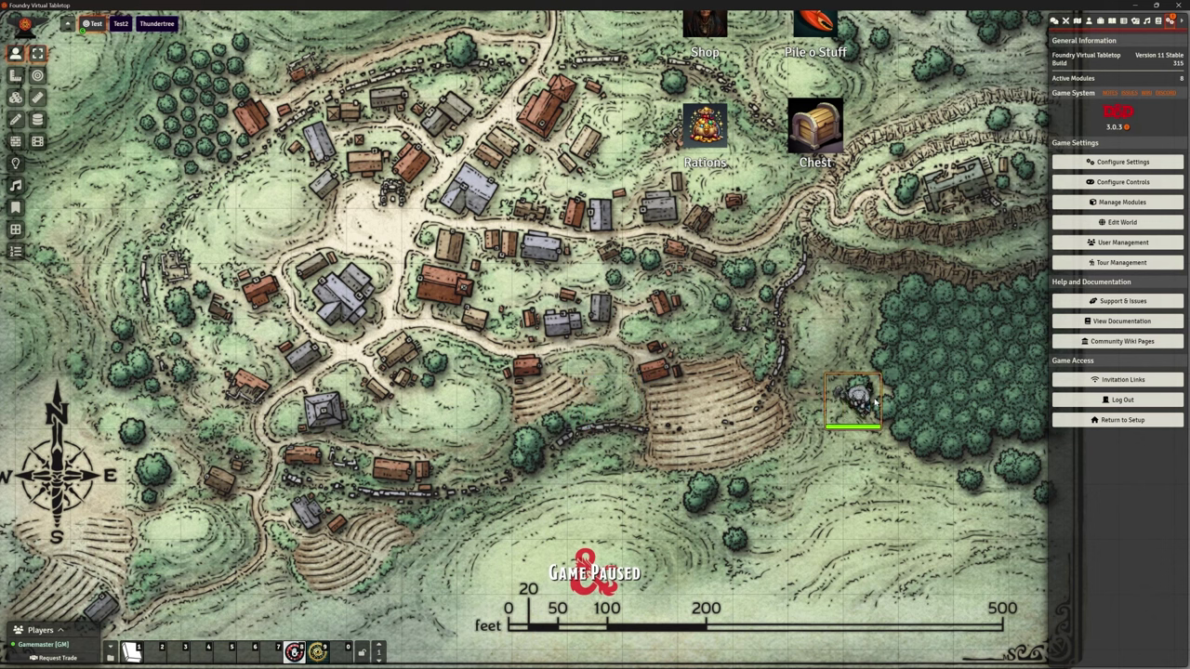
{"action": "key", "text": "ctrl+z"}
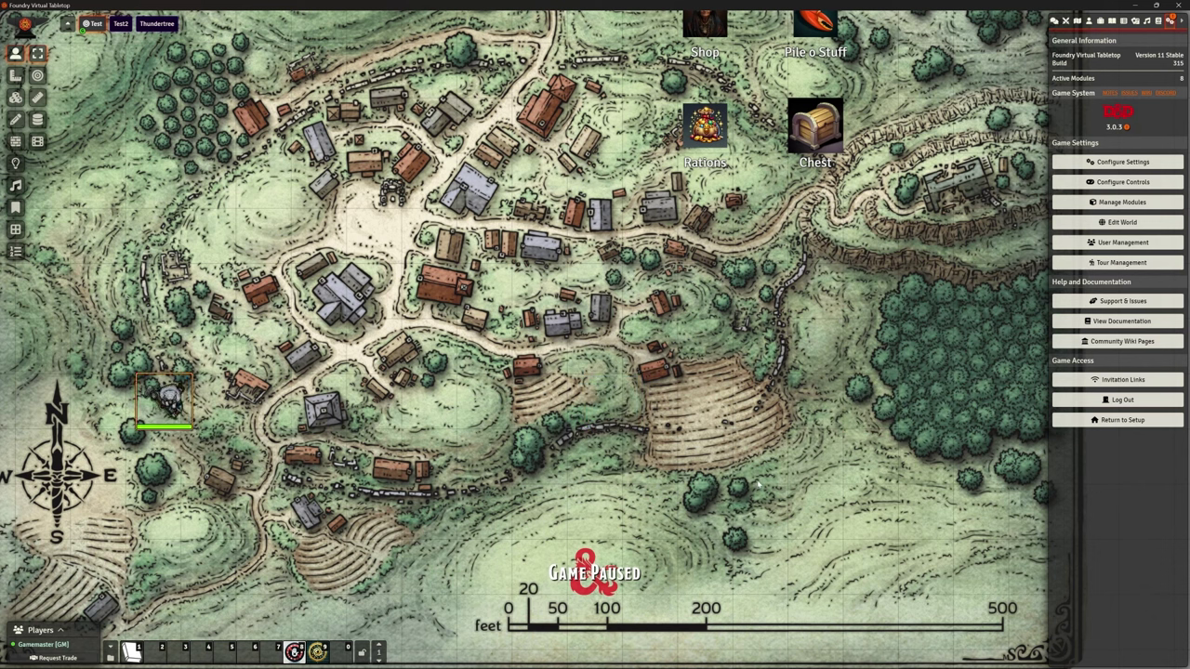
- Set Ease In/Out to In & Out and the Token Movement Ease to Sine, and save the changes
{"action": "left_click", "coordinate": [1112, 163]}
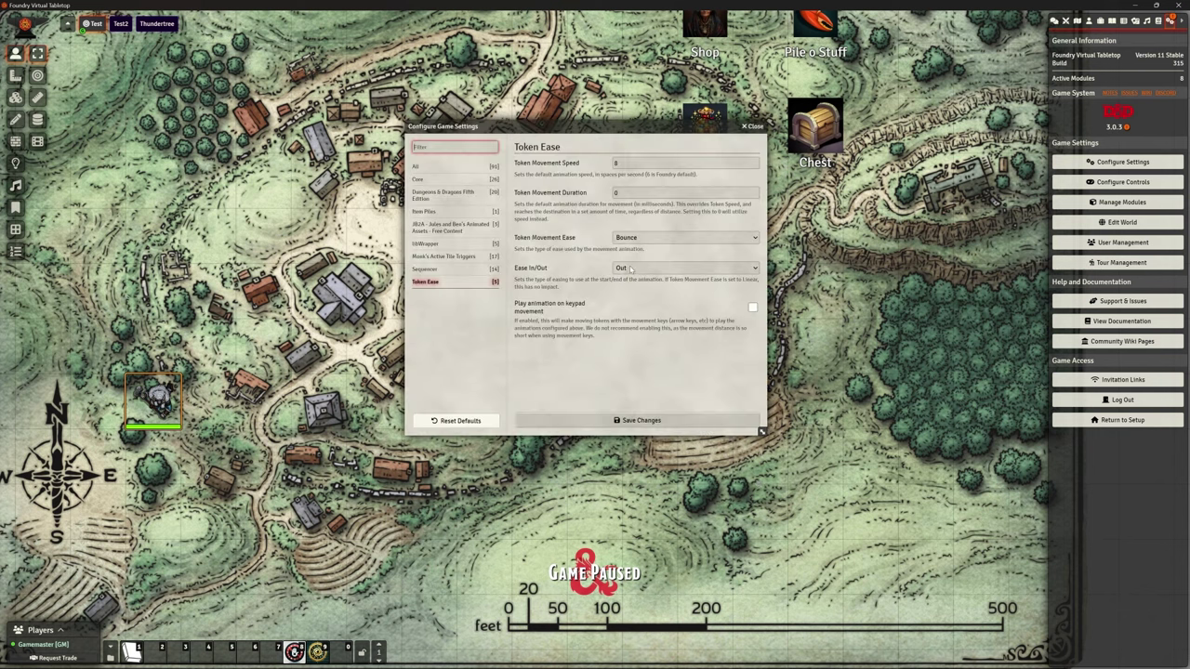
{"action": "left_click", "coordinate": [630, 269]}
{"action": "left_click", "coordinate": [640, 298]}
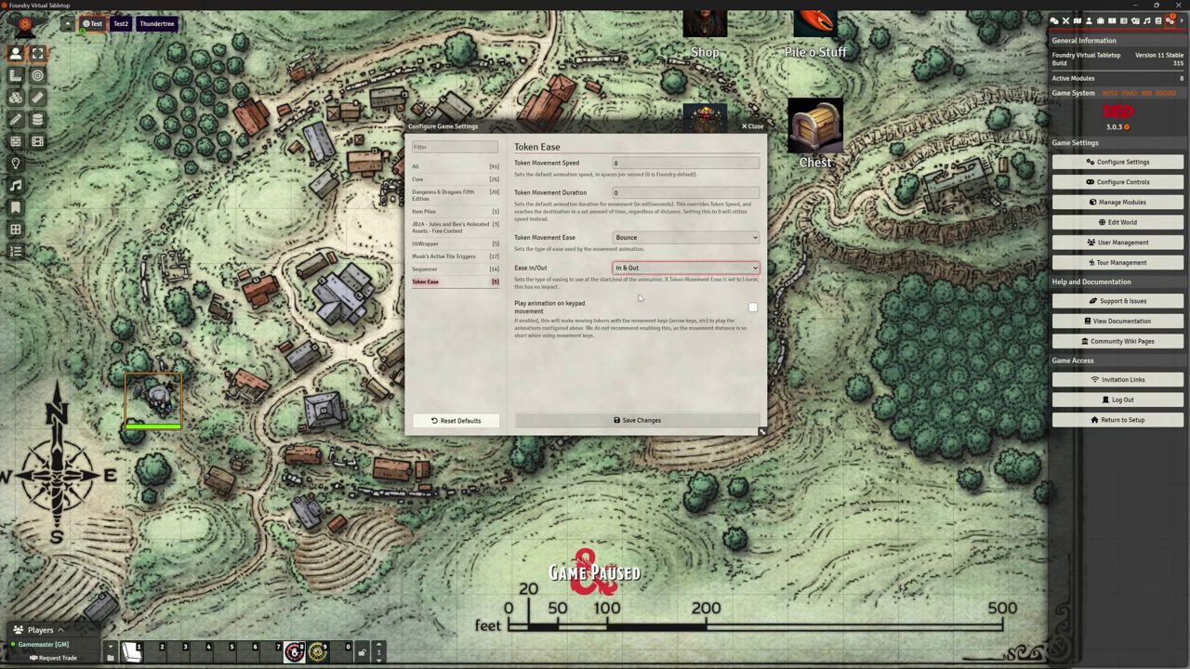
{"action": "left_click", "coordinate": [638, 239]}
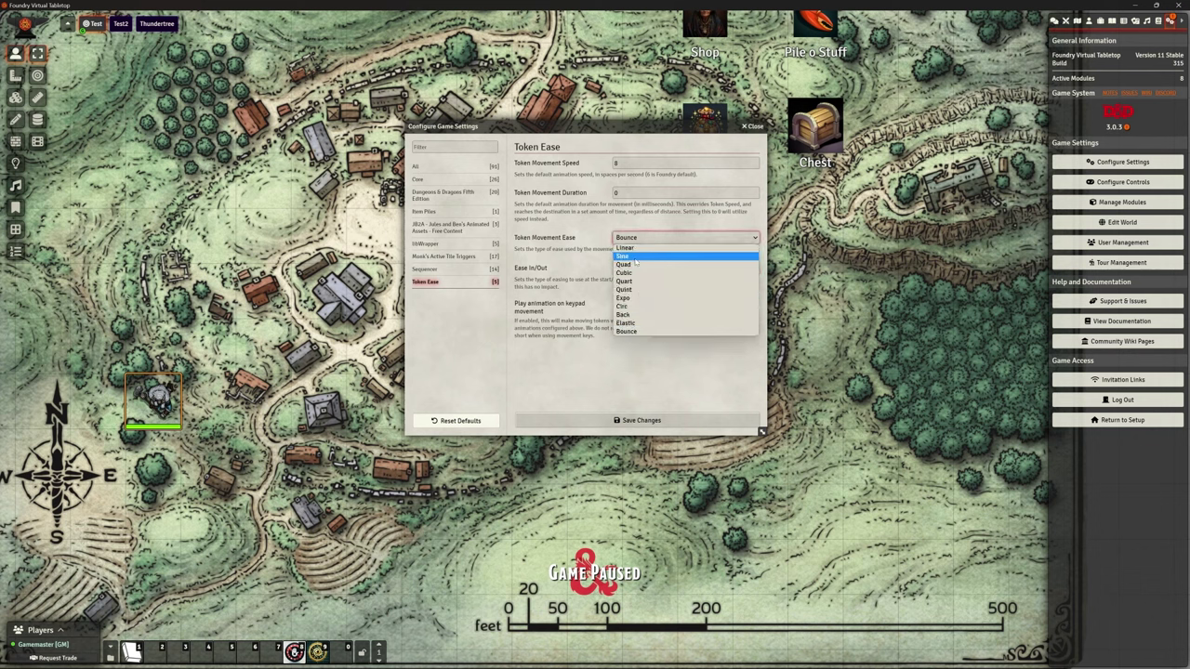
{"action": "left_click", "coordinate": [636, 256]}
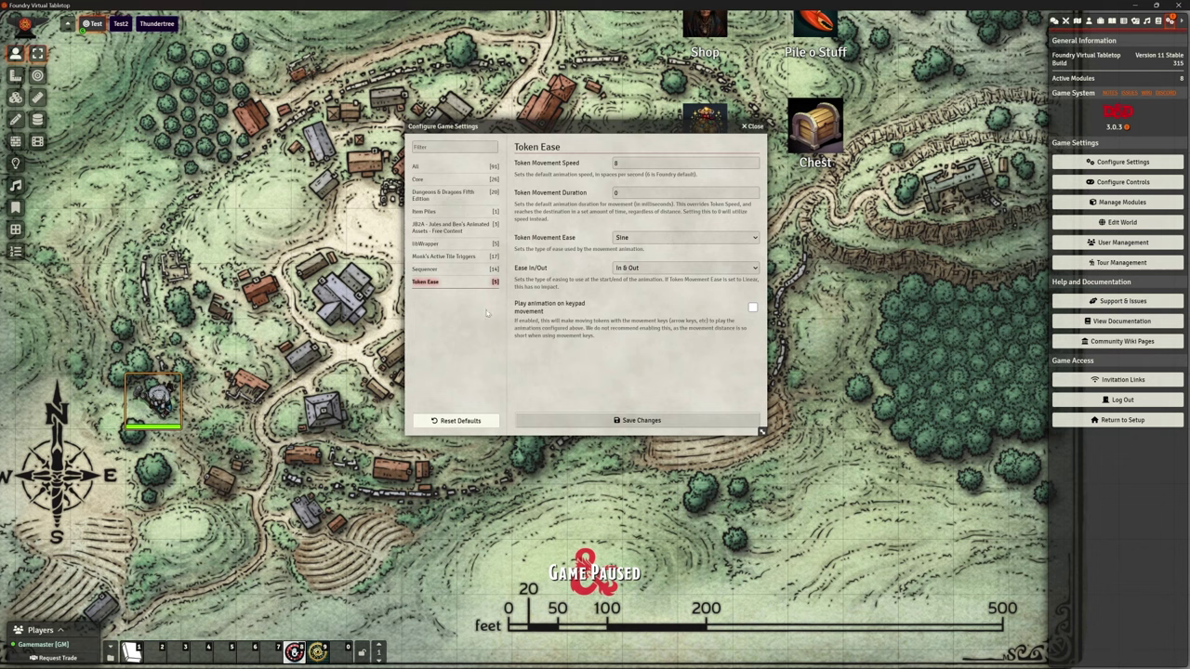
{"action": "left_click", "coordinate": [655, 421]}
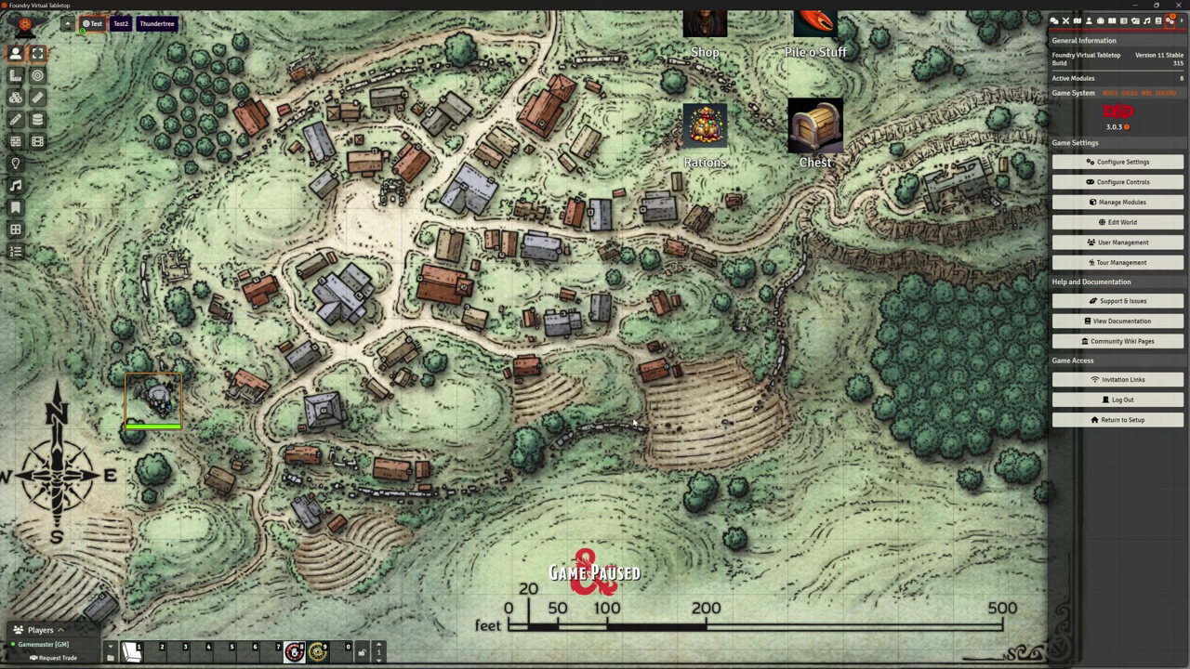
- Move the token square by square east and back and forth around the southwestern houses to test keypad movement without the animation
{"action": "key", "text": "Right"}
{"action": "key", "text": "Right"}
{"action": "key", "text": "Right"}
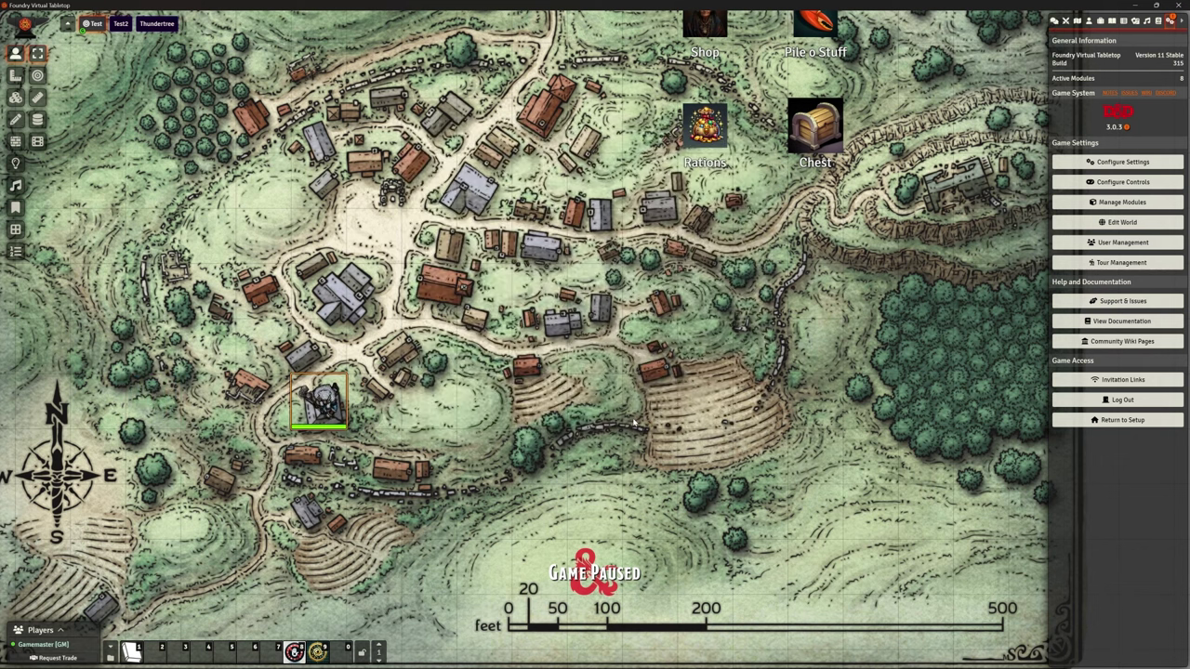
{"action": "key", "text": "Left"}
{"action": "key", "text": "Right"}
{"action": "key", "text": "Right"}
{"action": "key", "text": "Left"}
{"action": "key", "text": "Up"}
{"action": "key", "text": "Down"}
{"action": "key", "text": "Left"}
- Enable Play animation on keypad movement, set the Token Movement Ease to Bounce, and save the Token Ease settings
{"action": "left_click", "coordinate": [1087, 163]}
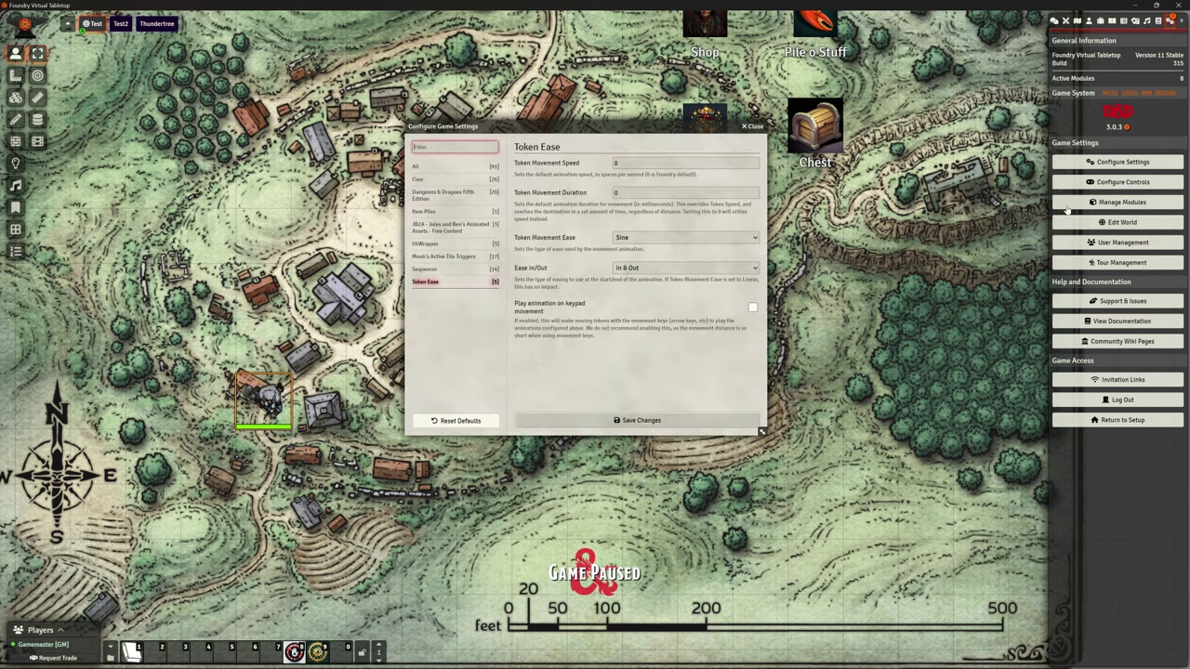
{"action": "left_click", "coordinate": [753, 308]}
{"action": "left_click", "coordinate": [640, 240]}
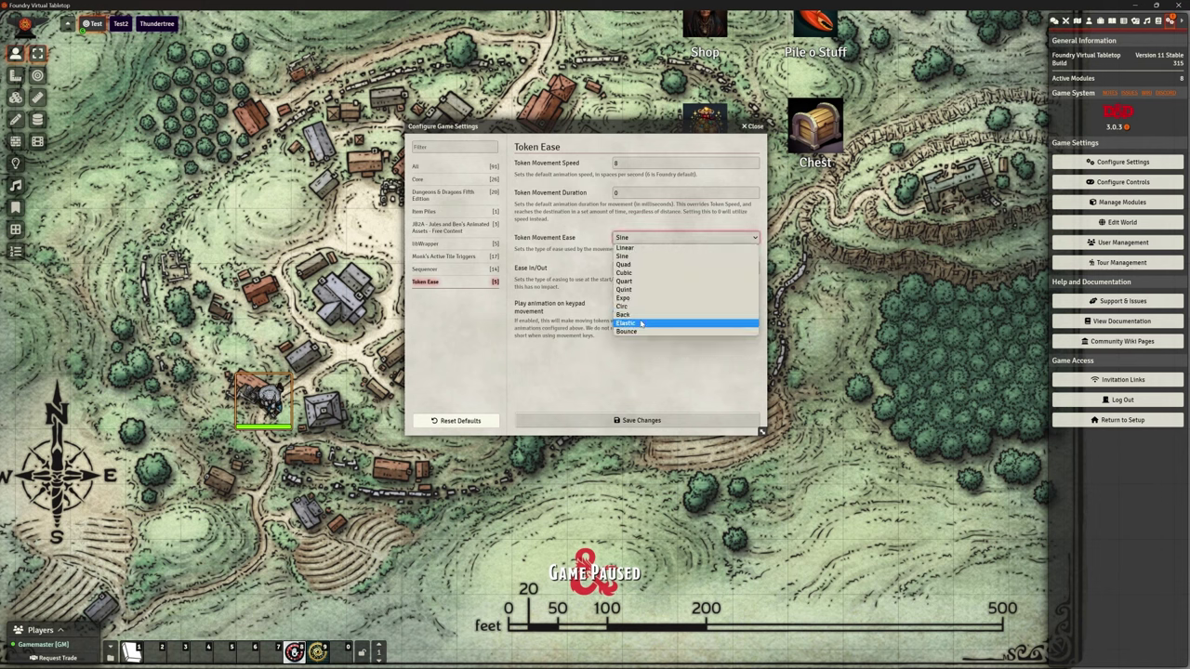
{"action": "left_click", "coordinate": [637, 332]}
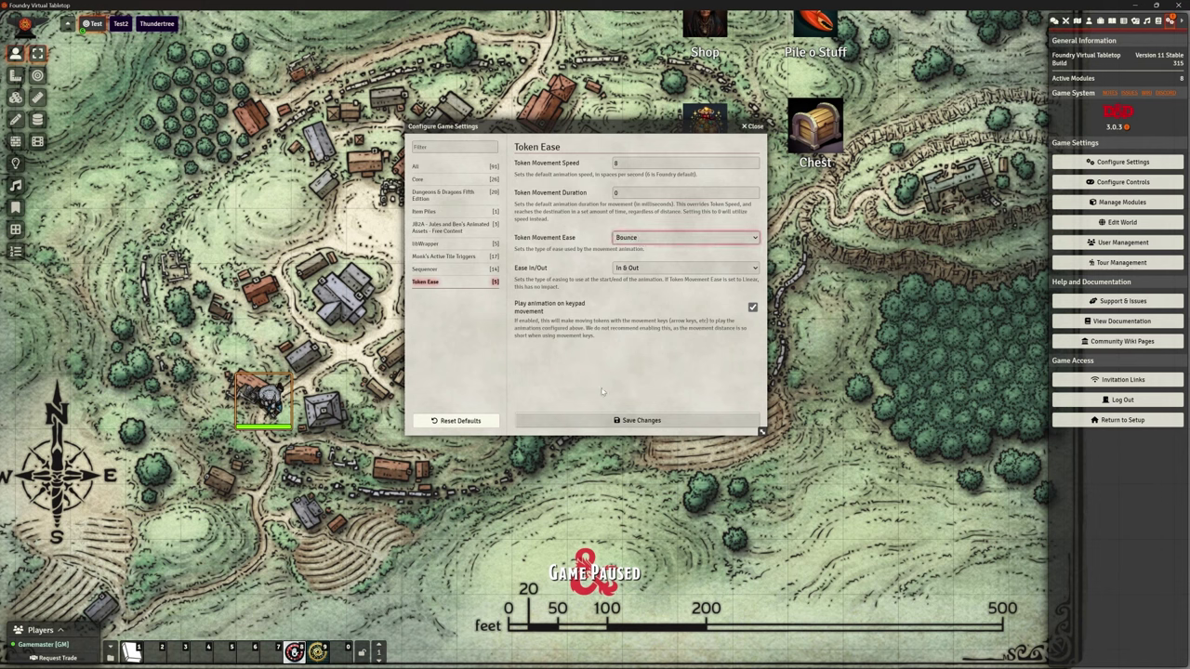
{"action": "left_click", "coordinate": [611, 421]}
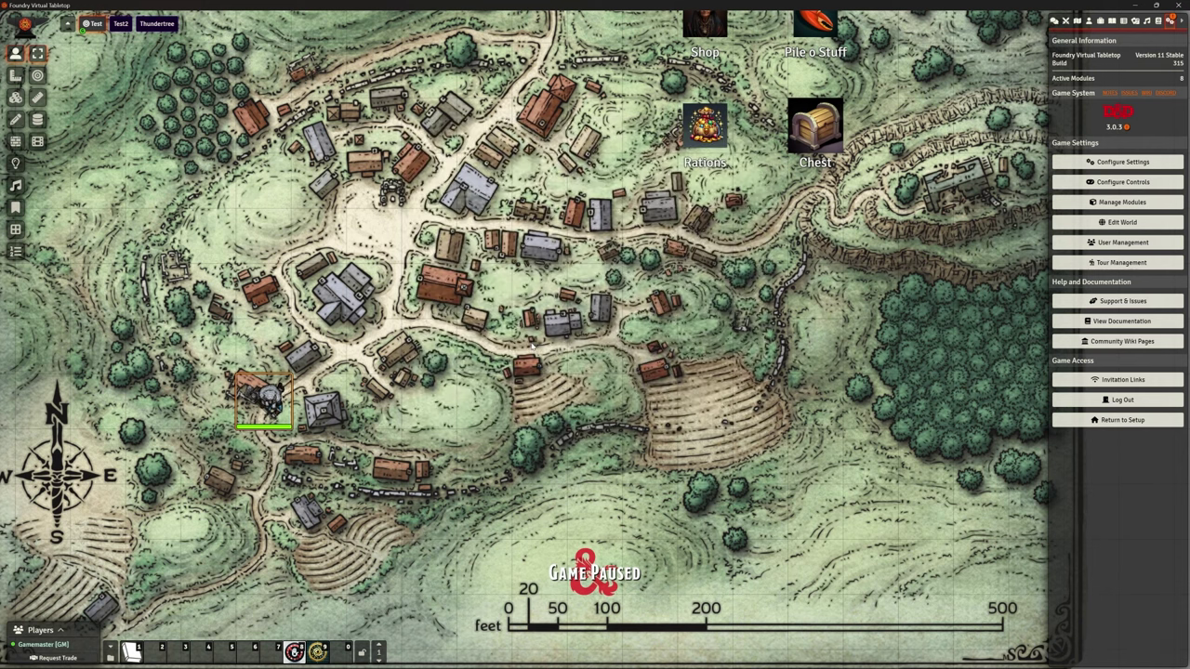
- Step the token one square north and four east, and back to its start, to test the Bounce animation on keypad movement
{"action": "key", "text": "Up"}
{"action": "key", "text": "Right"}
{"action": "key", "text": "Right"}
{"action": "key", "text": "Right"}
{"action": "key", "text": "Right"}
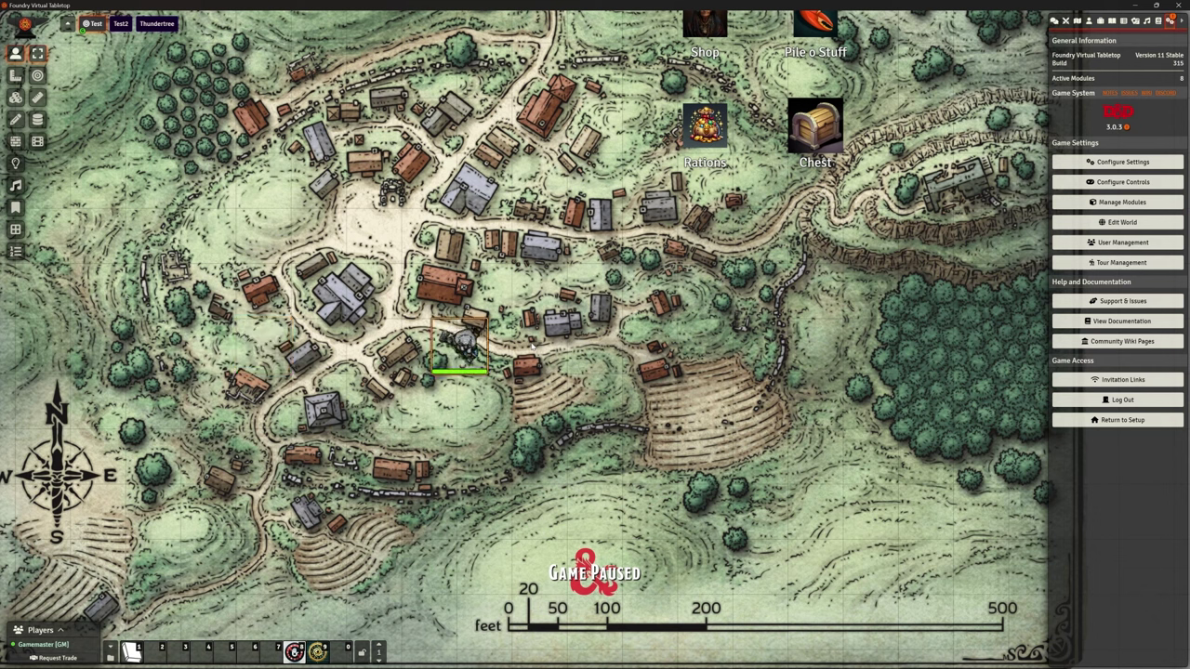
{"action": "key", "text": "Down"}
{"action": "key", "text": "Left"}
{"action": "key", "text": "Left"}
{"action": "key", "text": "Left"}
{"action": "key", "text": "Left"}
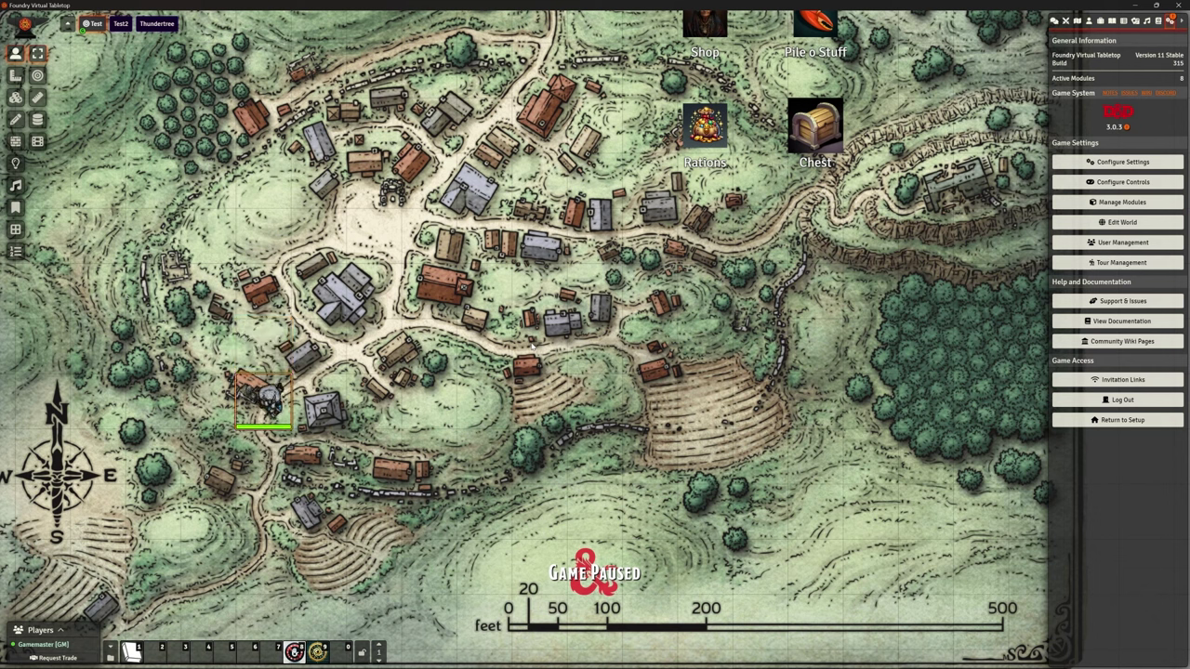
- Test Bounce by moving the token east to the clearing, stepping it five squares west, and sending it to the eastern farm field
{"action": "left_click_drag", "start_coordinate": [269, 403], "coordinate": [440, 405]}
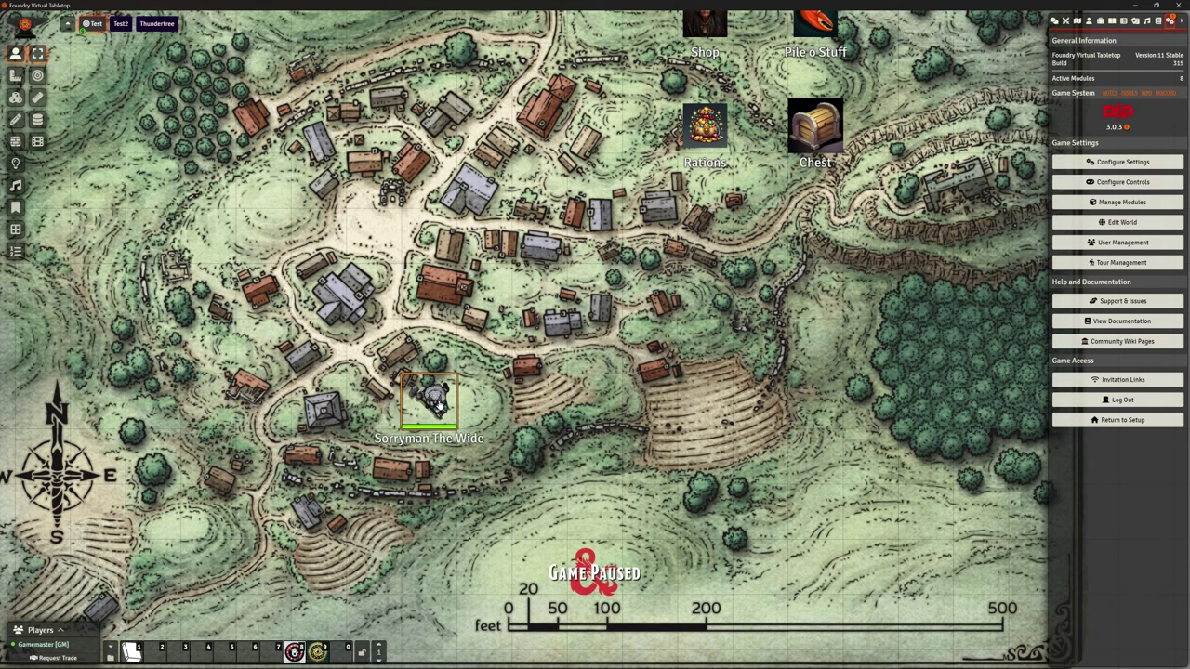
{"action": "key", "text": "Left"}
{"action": "key", "text": "Left"}
{"action": "key", "text": "Left"}
{"action": "key", "text": "Left"}
{"action": "key", "text": "Left"}
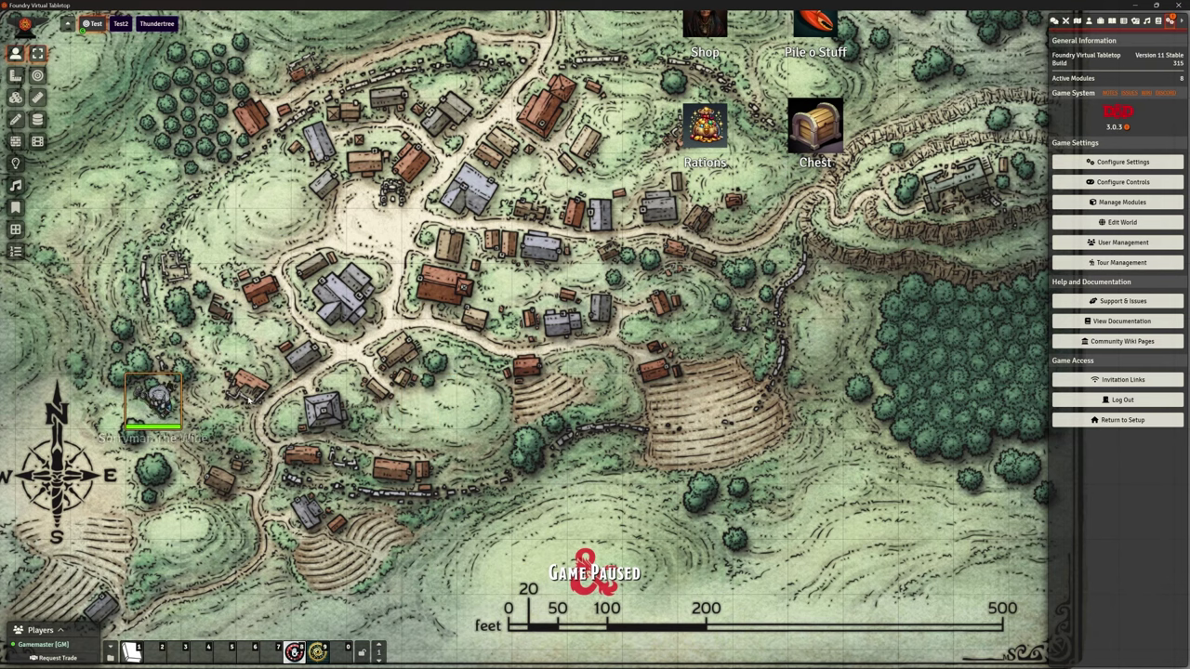
{"action": "left_click_drag", "start_coordinate": [166, 420], "coordinate": [717, 420]}
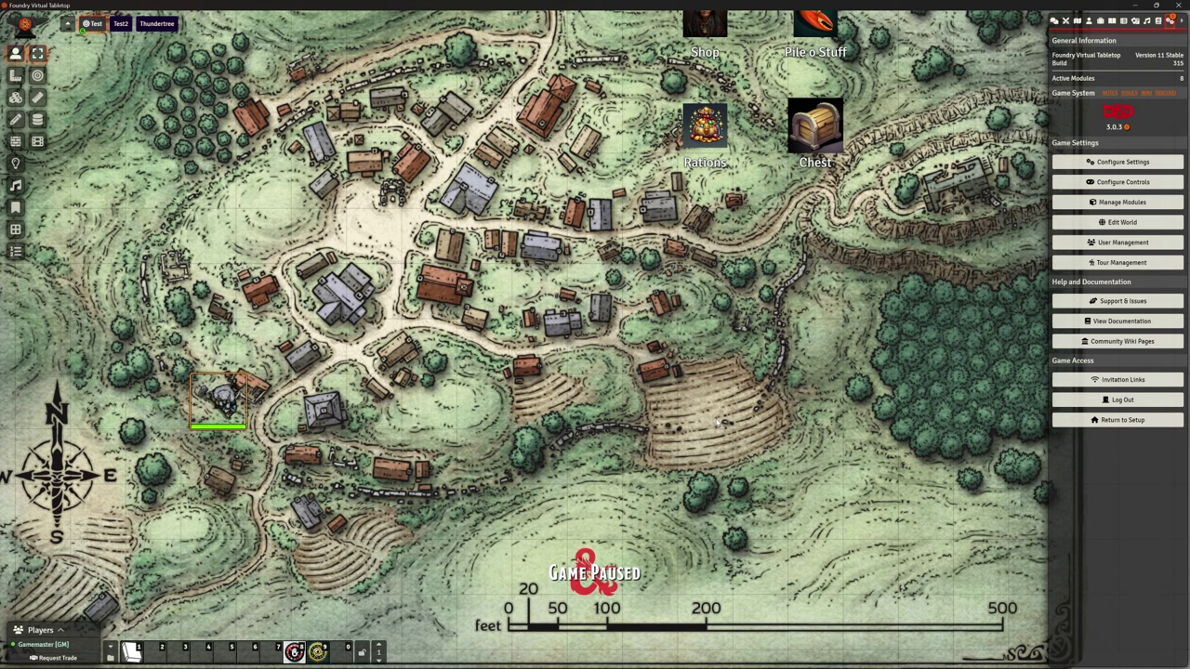
- Set the Token Movement Ease to Elastic, save, and test it by returning the token from the farm field to the western trees
{"action": "left_click", "coordinate": [1119, 163]}
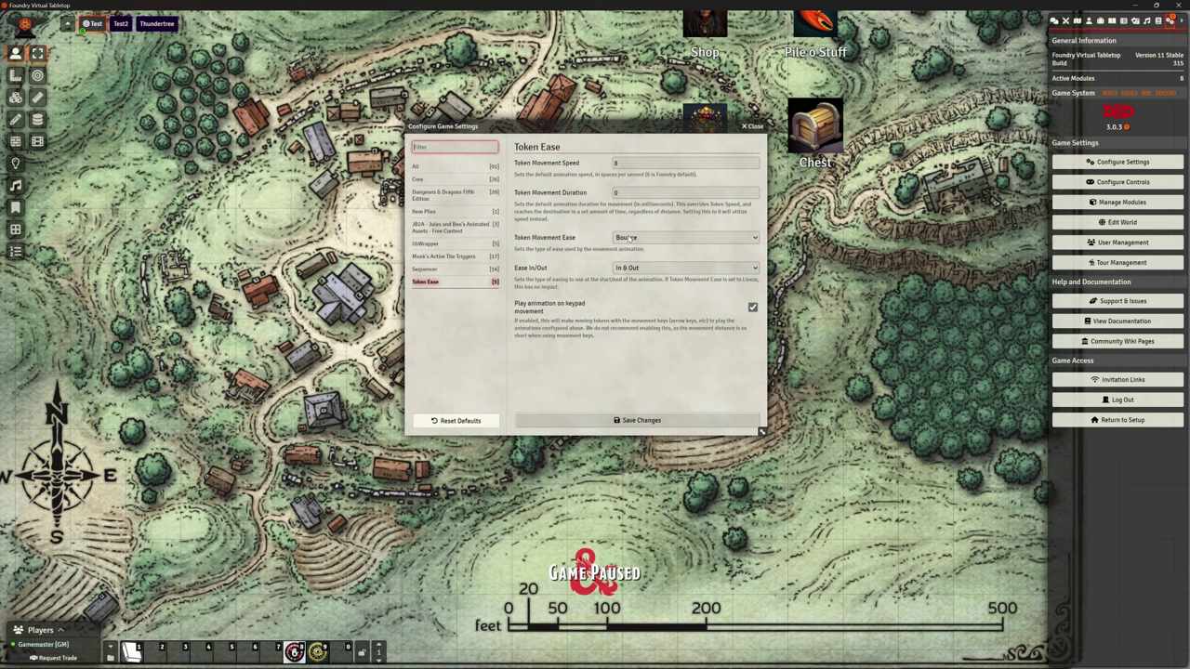
{"action": "left_click", "coordinate": [630, 238]}
{"action": "left_click", "coordinate": [650, 332]}
{"action": "left_click", "coordinate": [640, 420]}
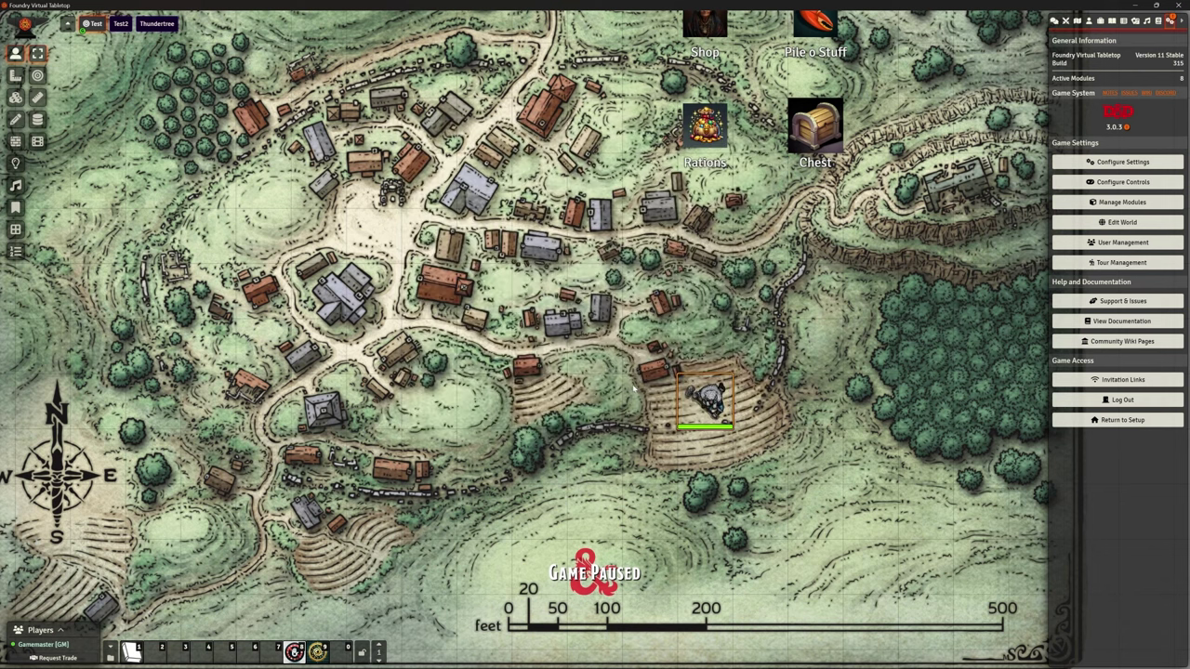
{"action": "key", "text": "ctrl+z"}
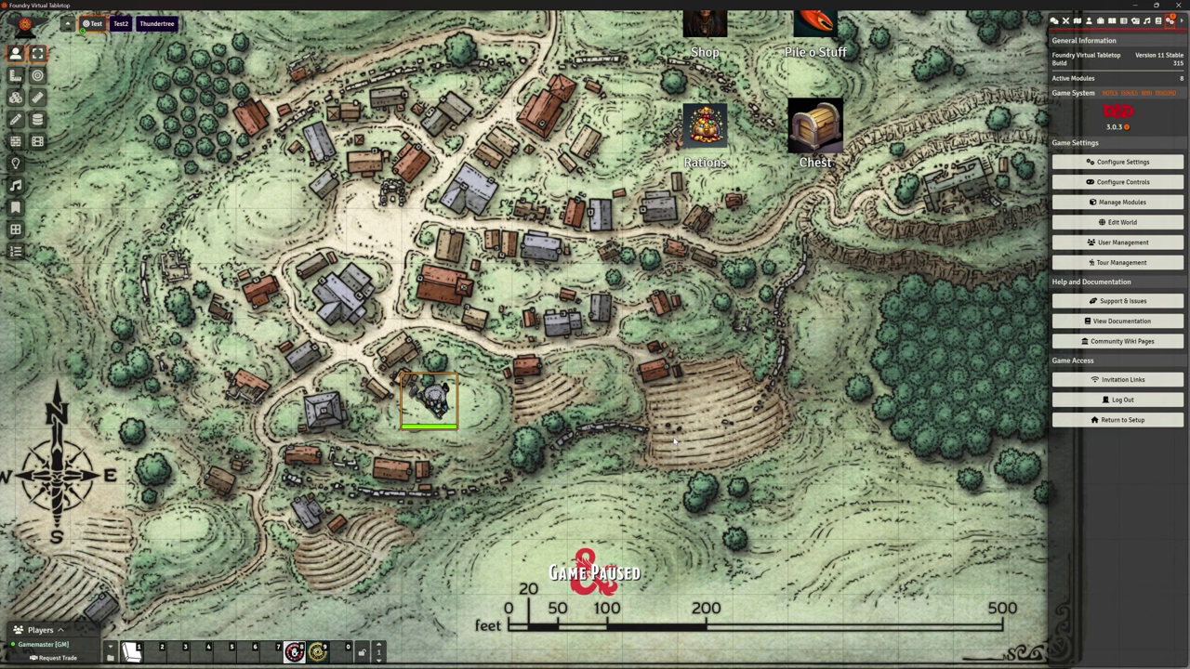
{"action": "key", "text": "ctrl+z"}
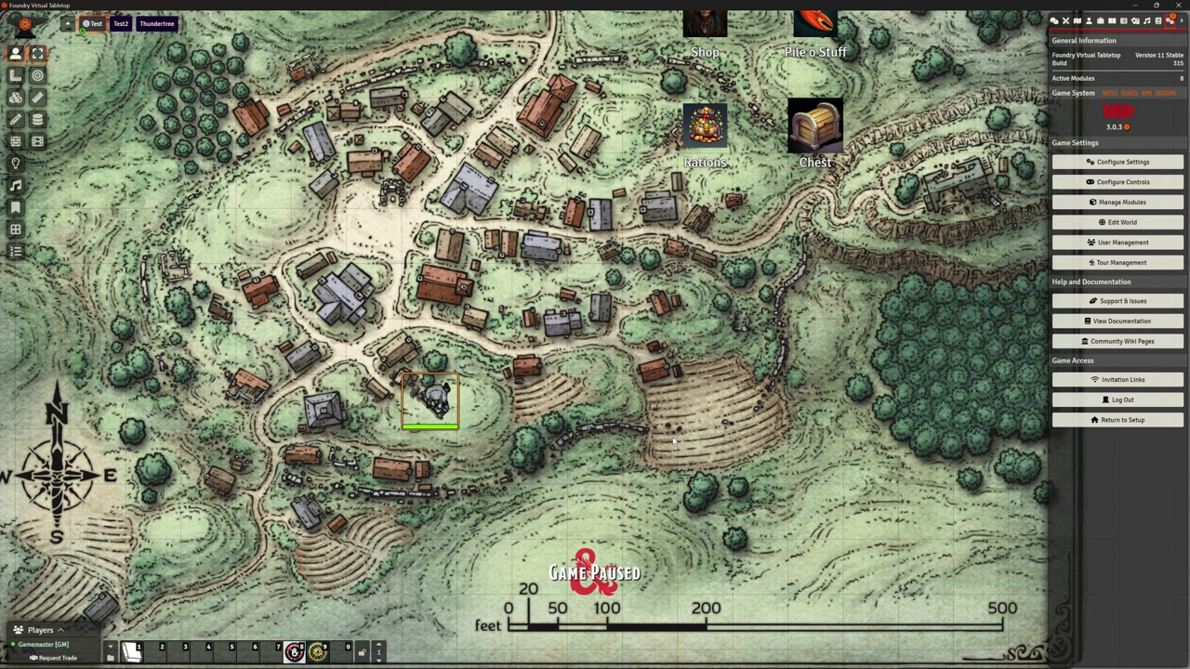
{"action": "key", "text": "ctrl+z"}
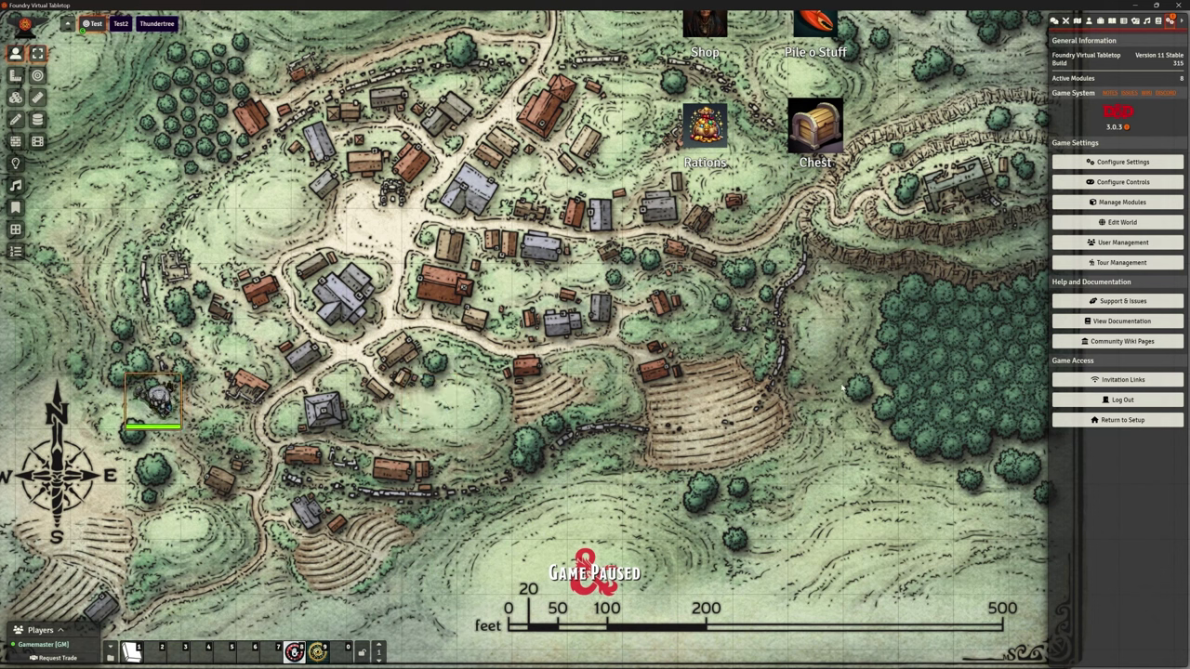
- Set the Token Movement Ease to Sine, save, and test it by moving the token east to the farm field
{"action": "left_click", "coordinate": [1097, 165]}
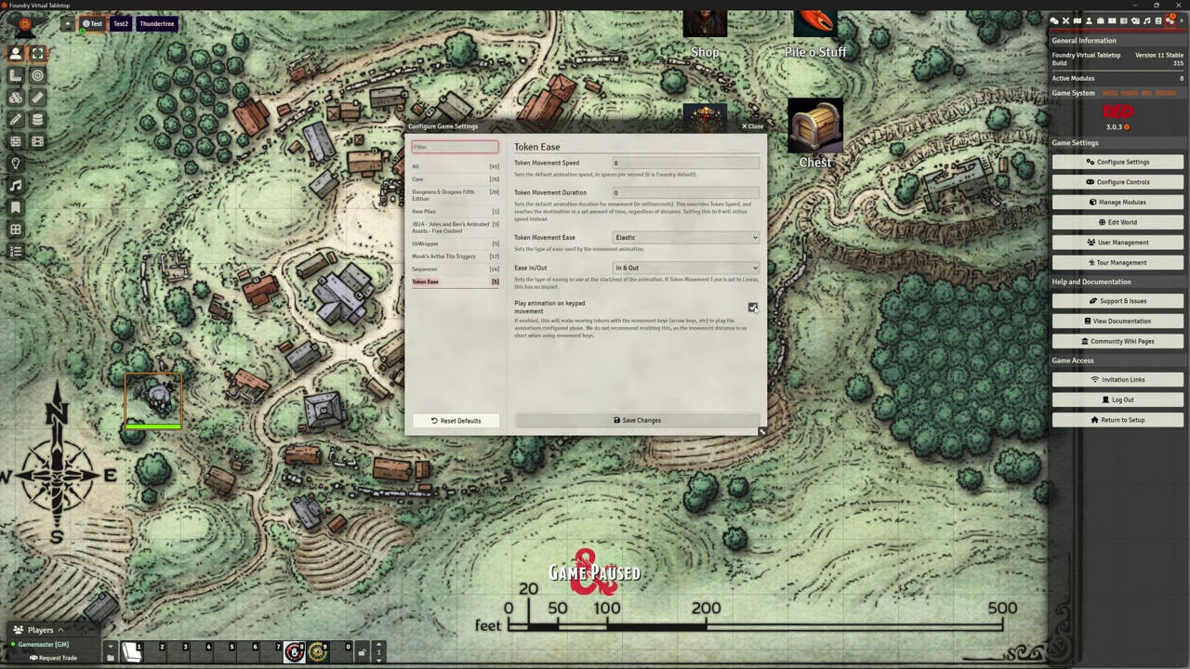
{"action": "left_click", "coordinate": [683, 238]}
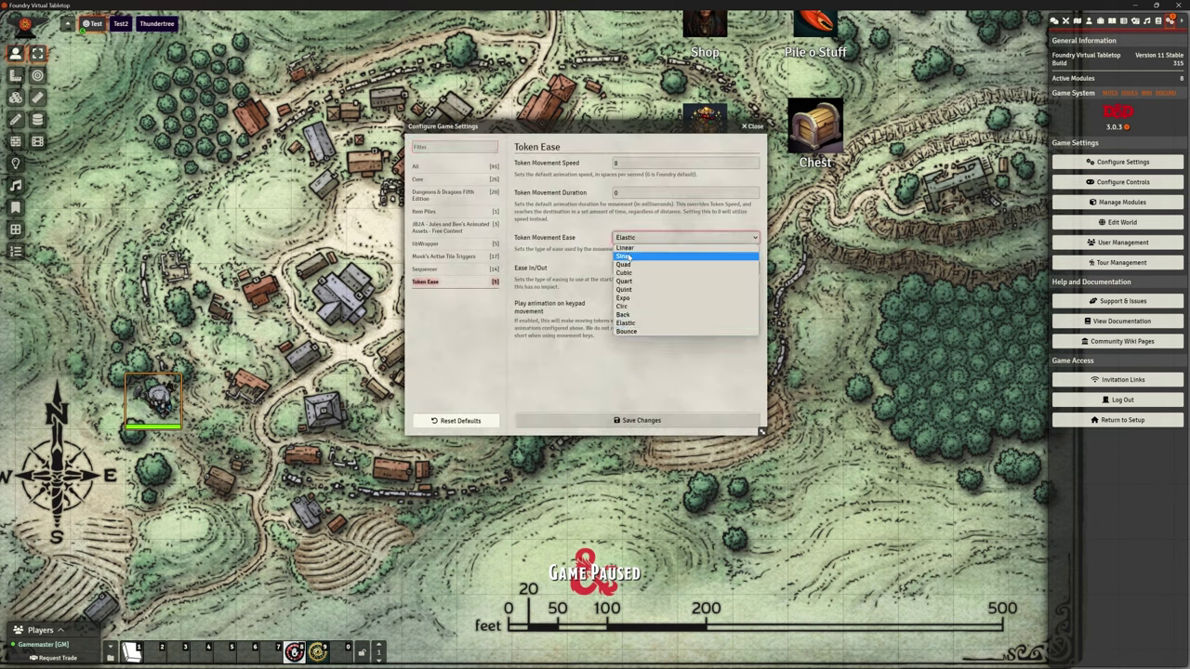
{"action": "left_click", "coordinate": [629, 256]}
{"action": "left_click", "coordinate": [642, 420]}
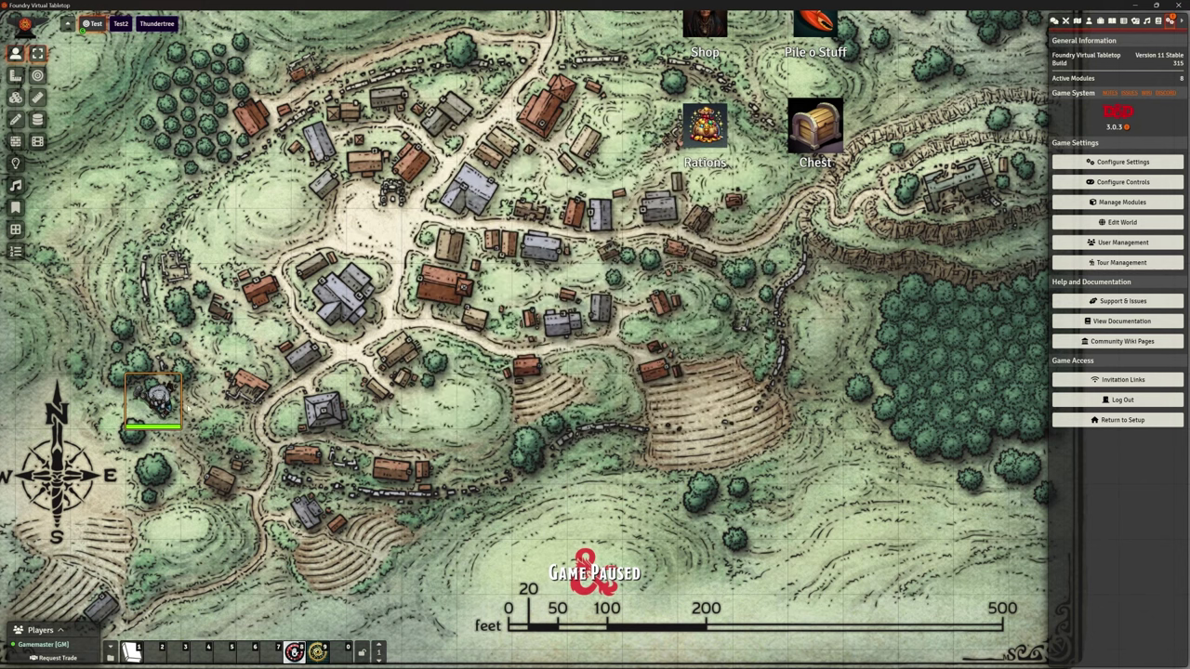
{"action": "left_click_drag", "start_coordinate": [158, 405], "coordinate": [717, 409]}
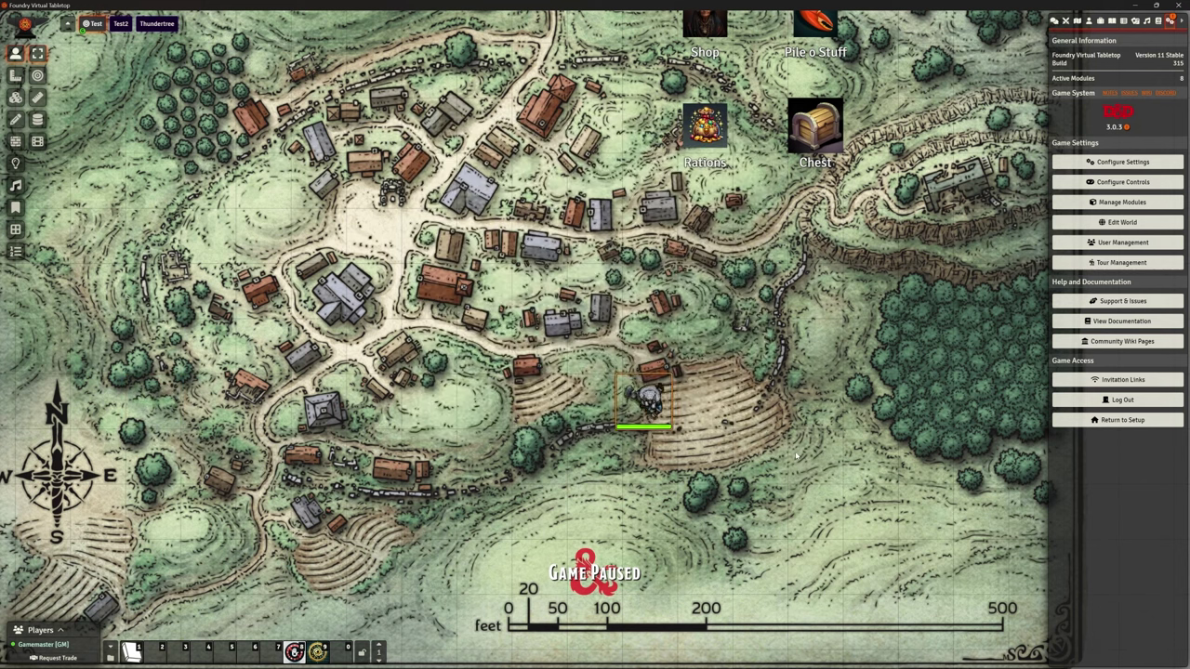